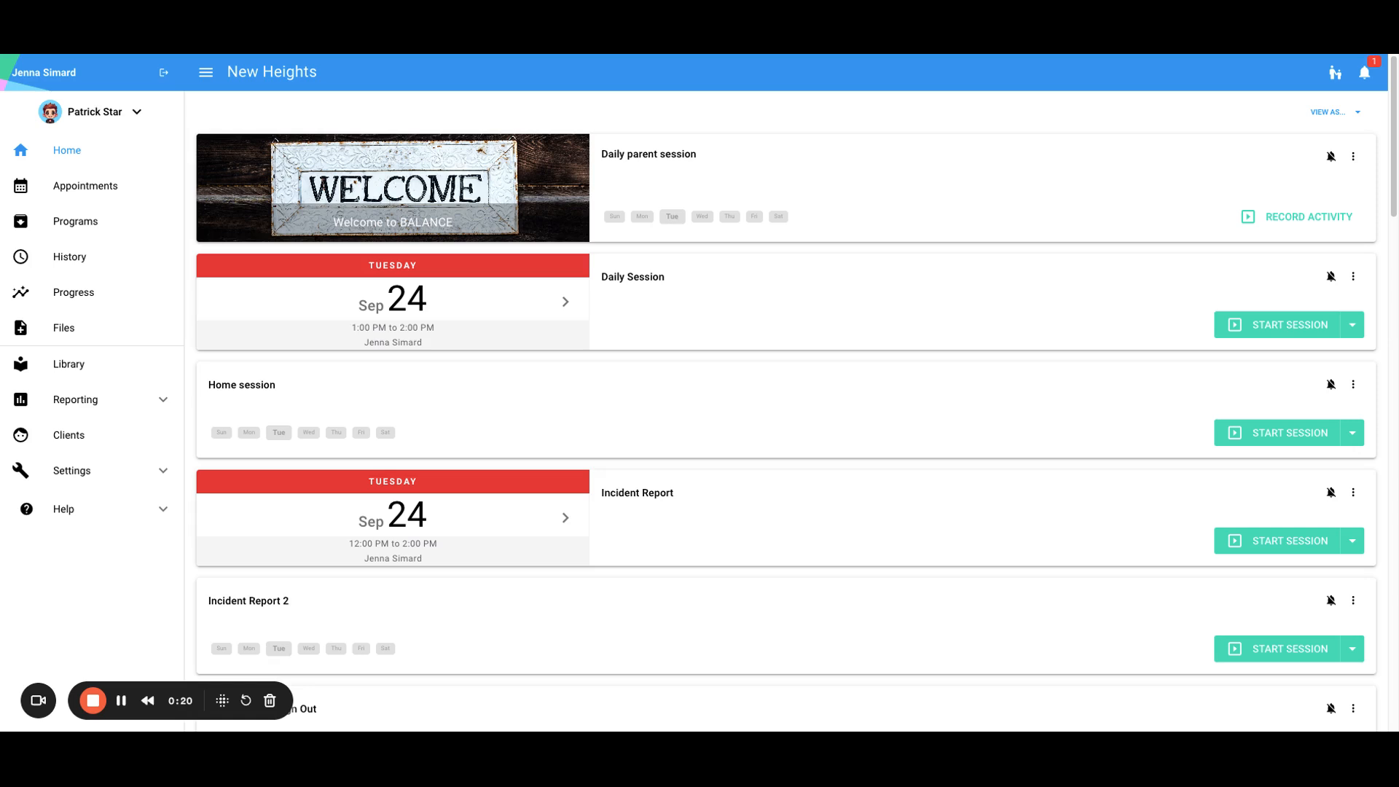
- Open the Supervision Mode settings that hold the default supervision notes for sessions
{"action": "left_click", "coordinate": [95, 475]}
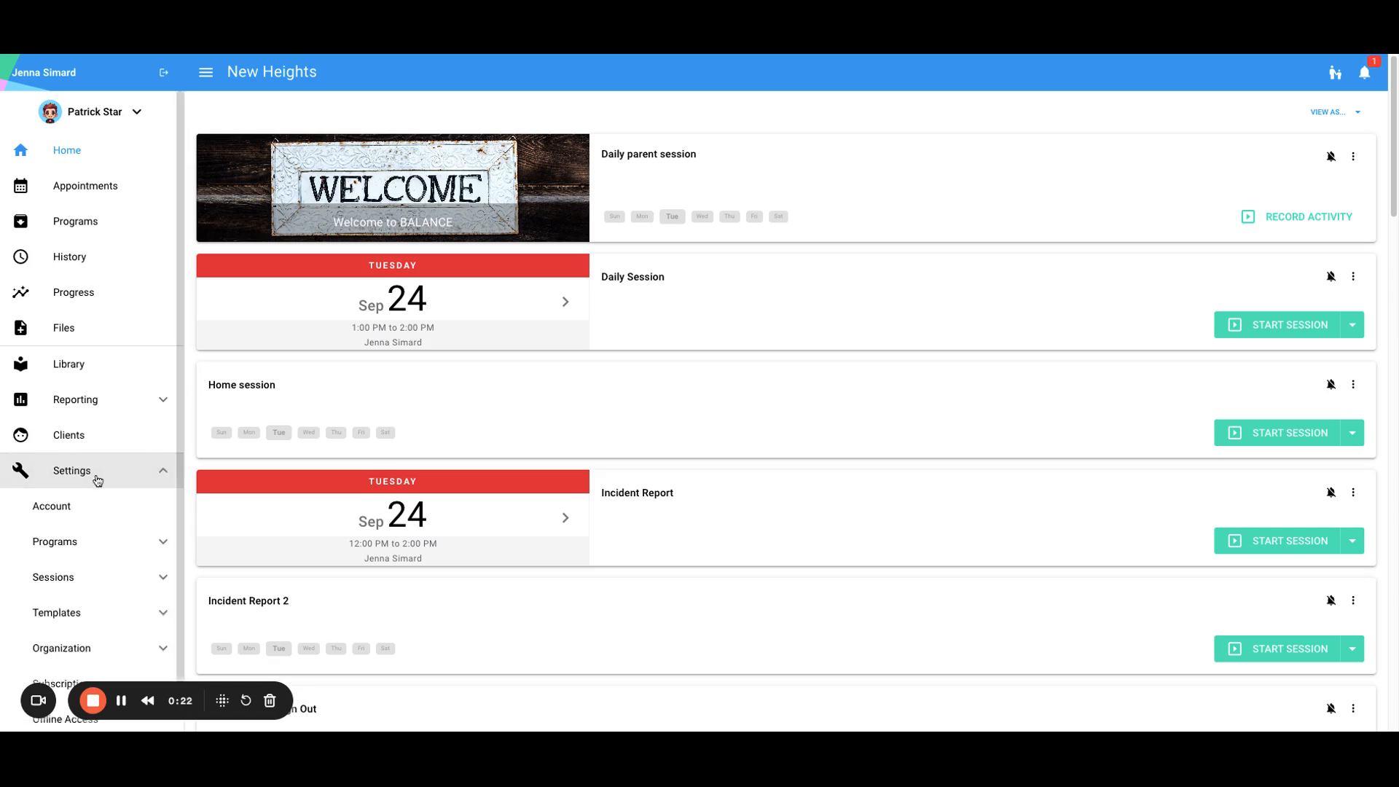
{"action": "scroll", "coordinate": [98, 480], "scroll_direction": "down", "scroll_amount": 1}
{"action": "left_click", "coordinate": [94, 532]}
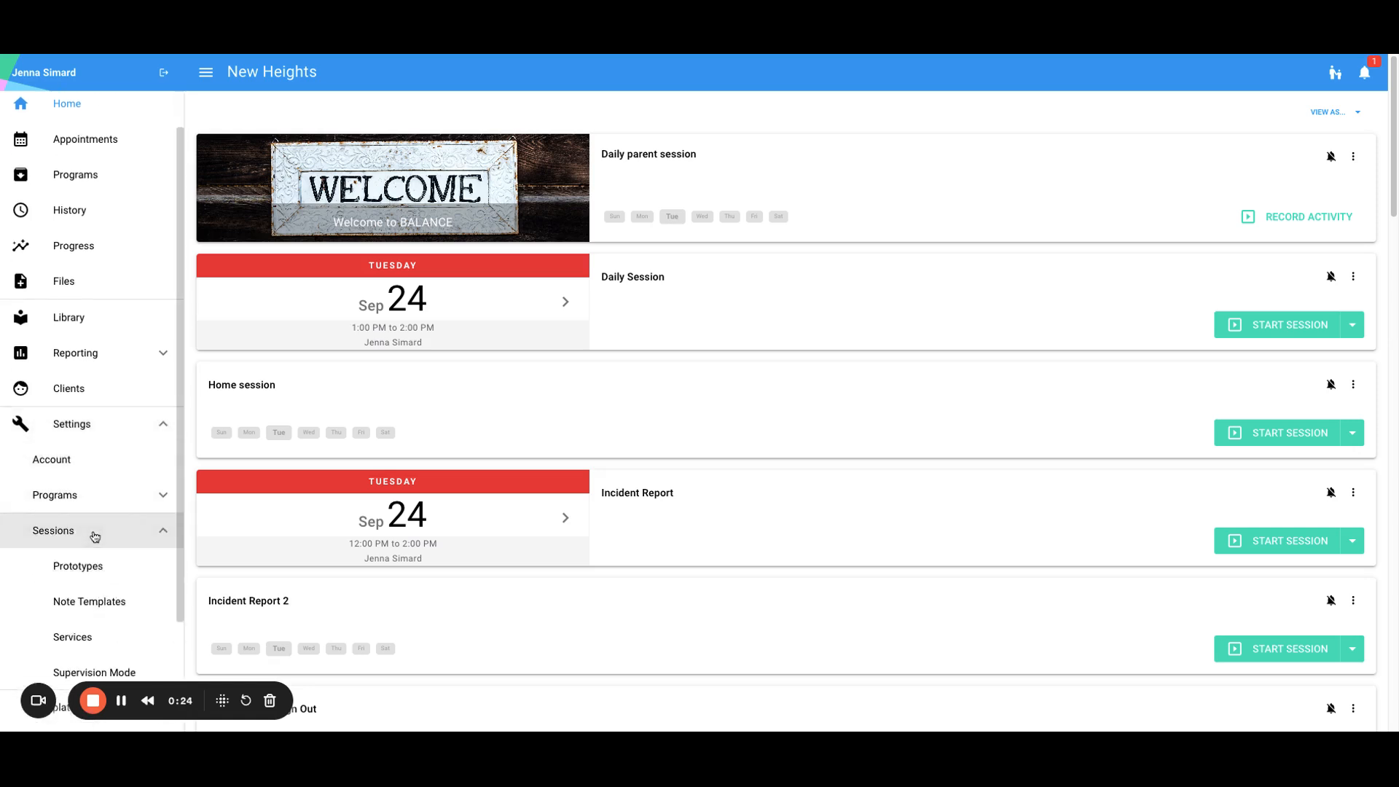
{"action": "scroll", "coordinate": [95, 535], "scroll_direction": "down", "scroll_amount": 3}
{"action": "left_click", "coordinate": [107, 533]}
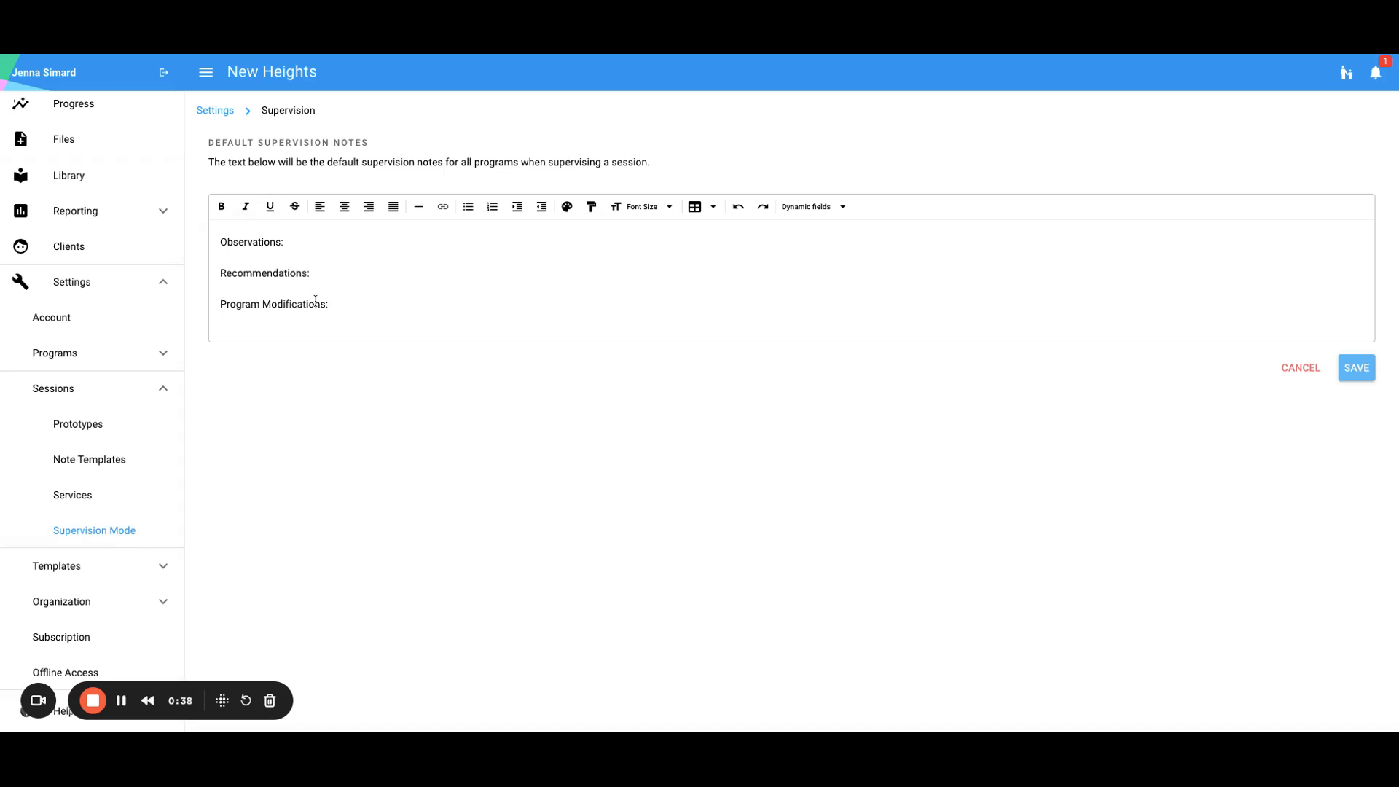
- Insert the Program Modifications dynamic field after the "Program Modifications:" label in the default supervision notes and save
{"action": "left_click", "coordinate": [245, 206]}
{"action": "left_click", "coordinate": [809, 206]}
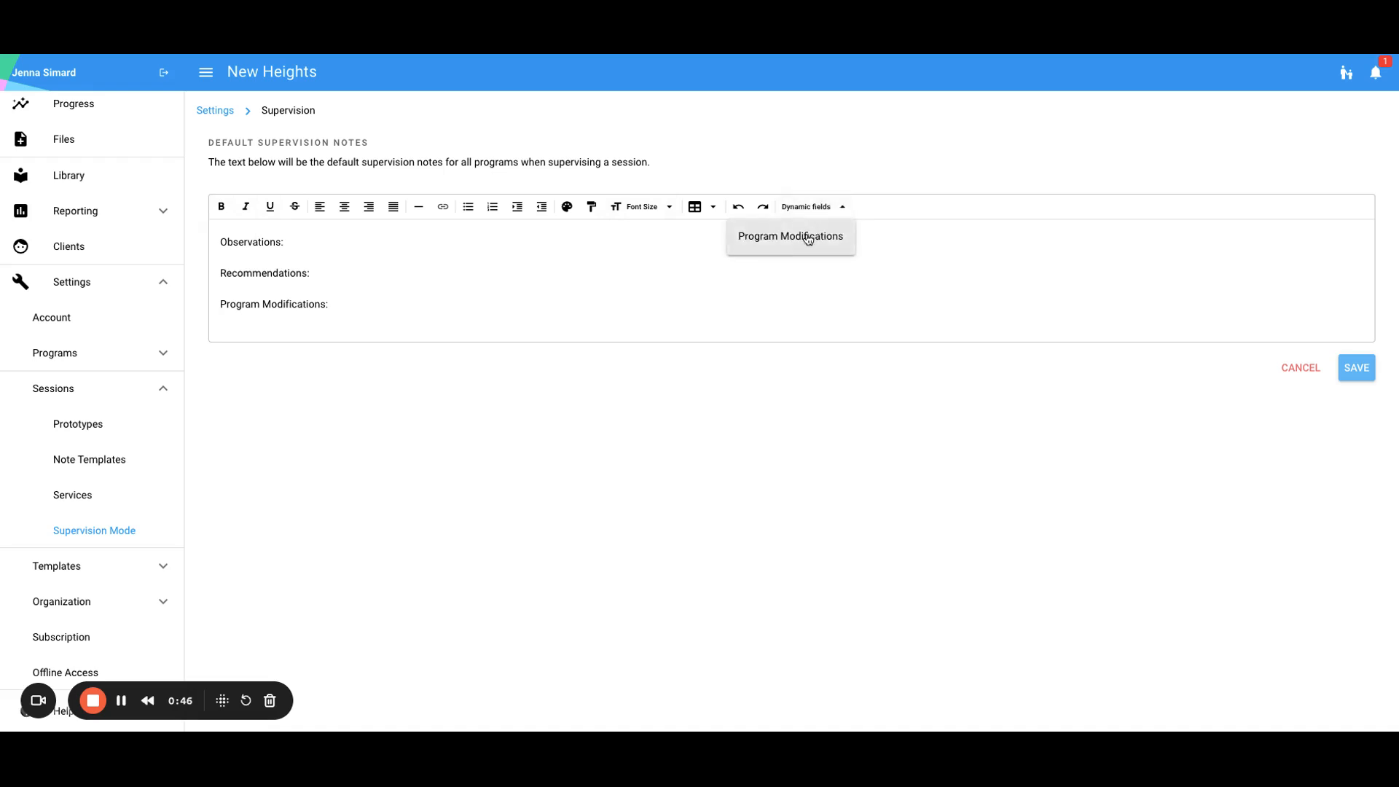
{"action": "left_click", "coordinate": [808, 237]}
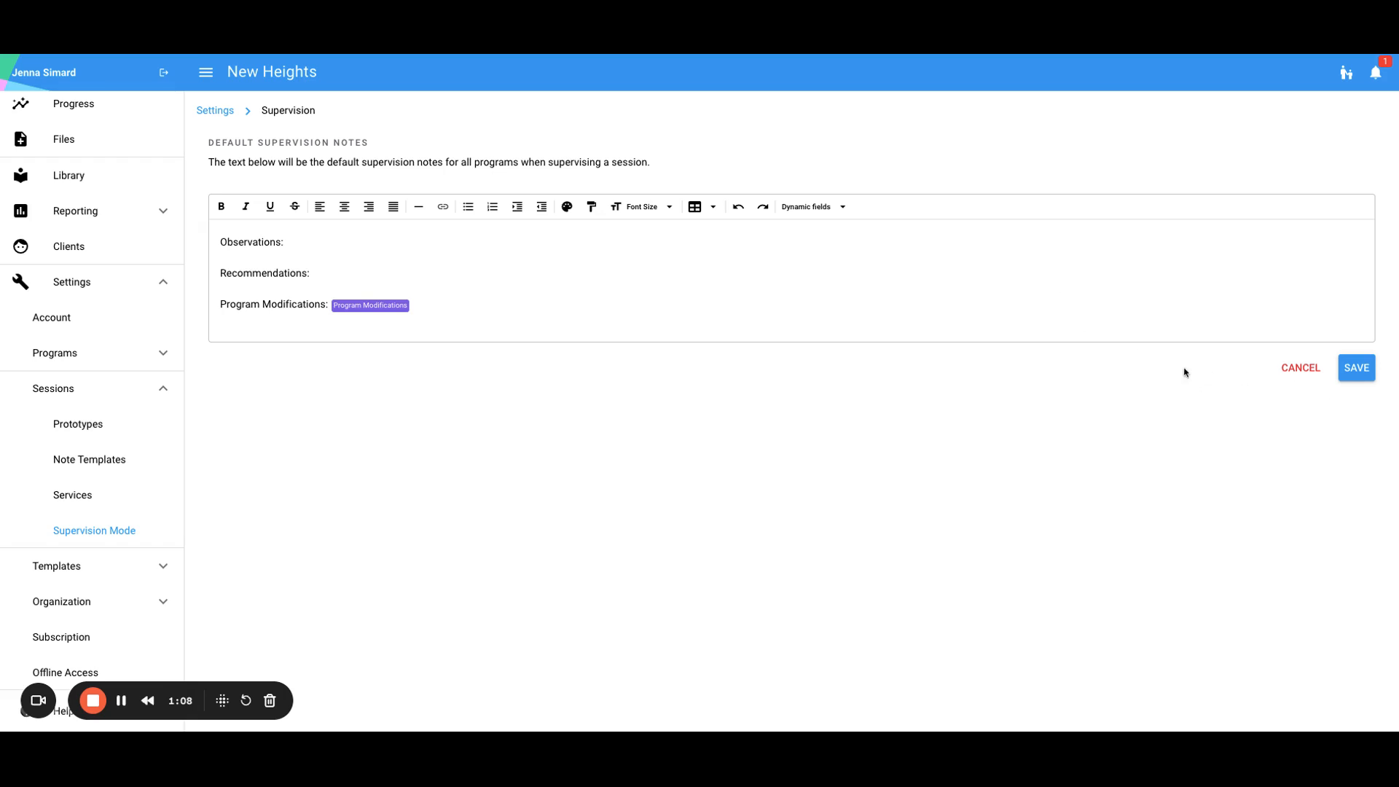
{"action": "left_click", "coordinate": [1367, 373]}
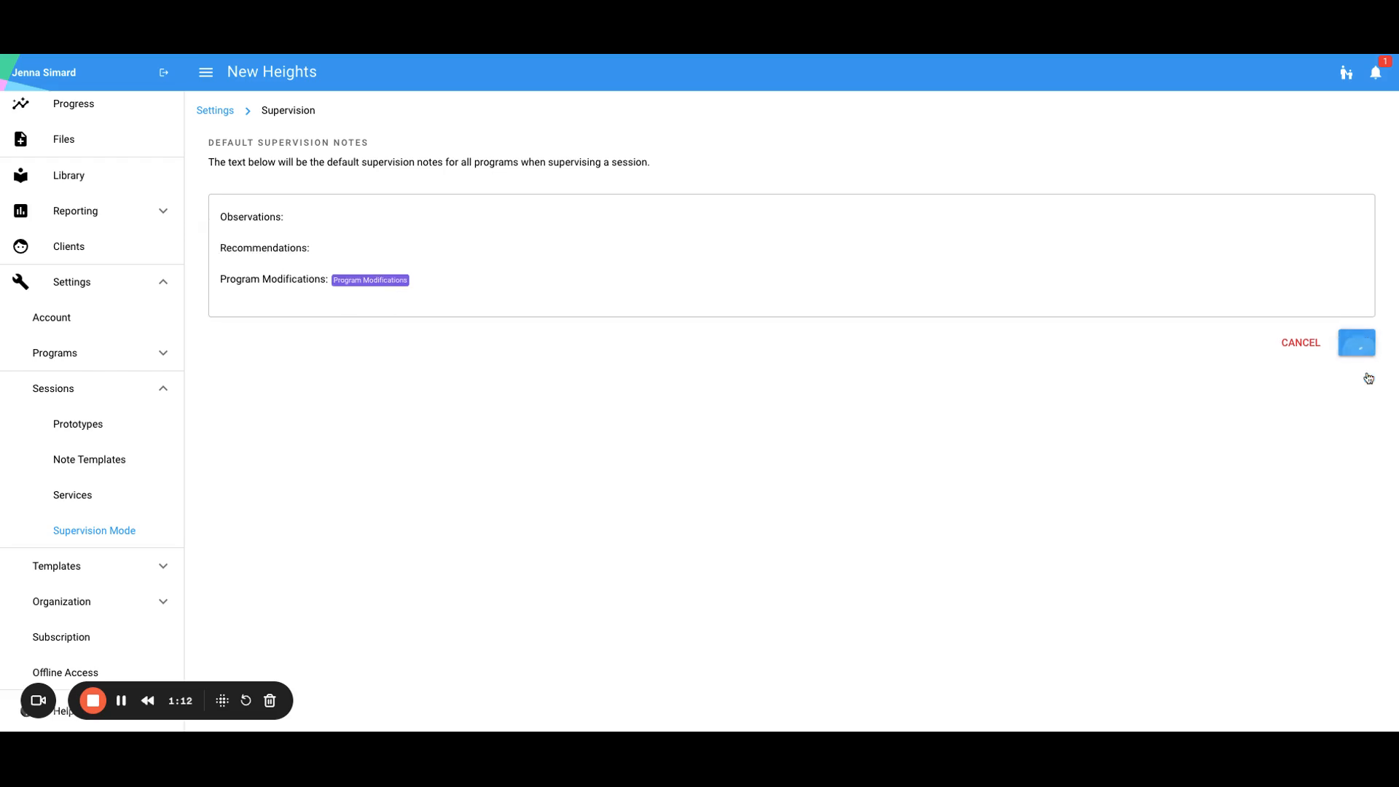
- Open the session note template "2. Supervision Note (97155) (Copy - JS)" for editing
{"action": "left_click", "coordinate": [161, 387]}
{"action": "left_click", "coordinate": [120, 571]}
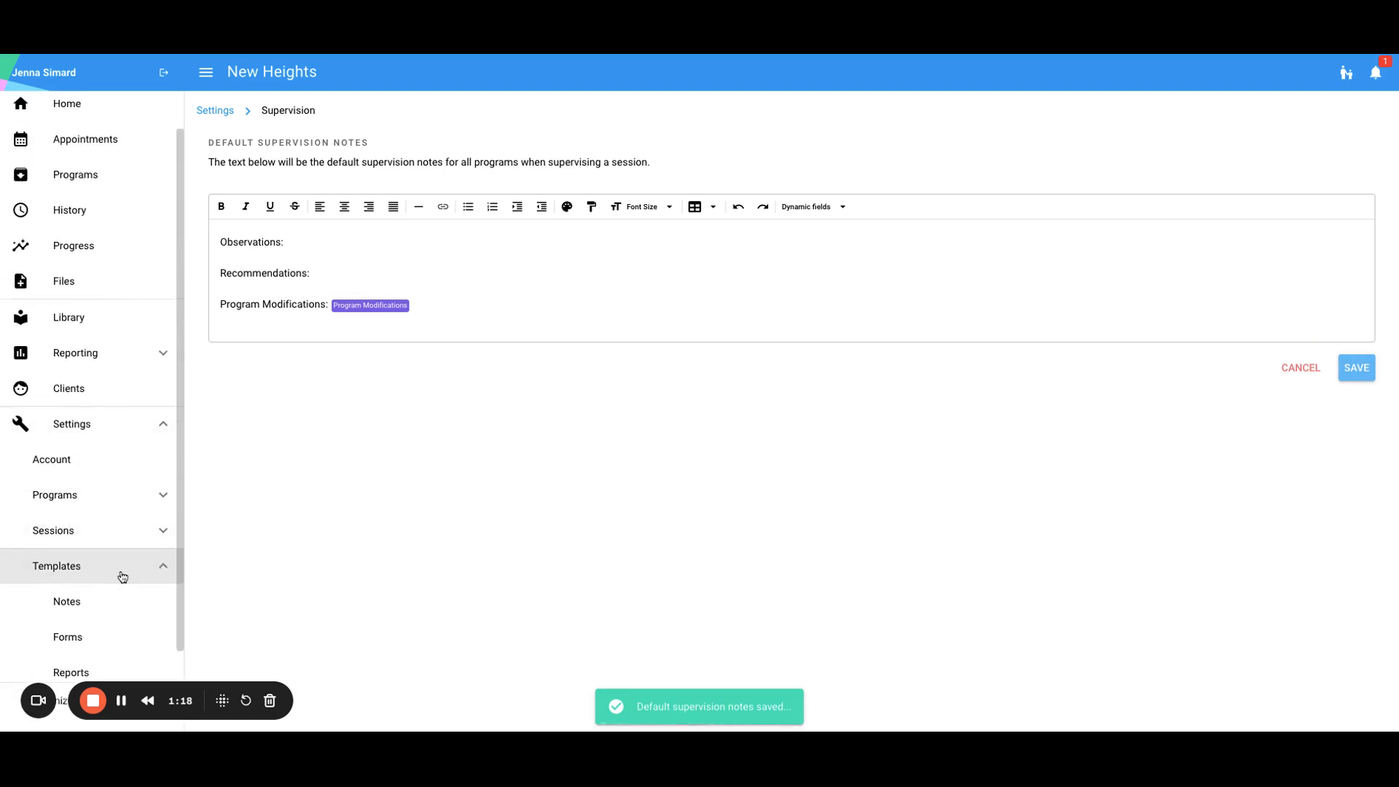
{"action": "scroll", "coordinate": [113, 565], "scroll_direction": "down", "scroll_amount": 1}
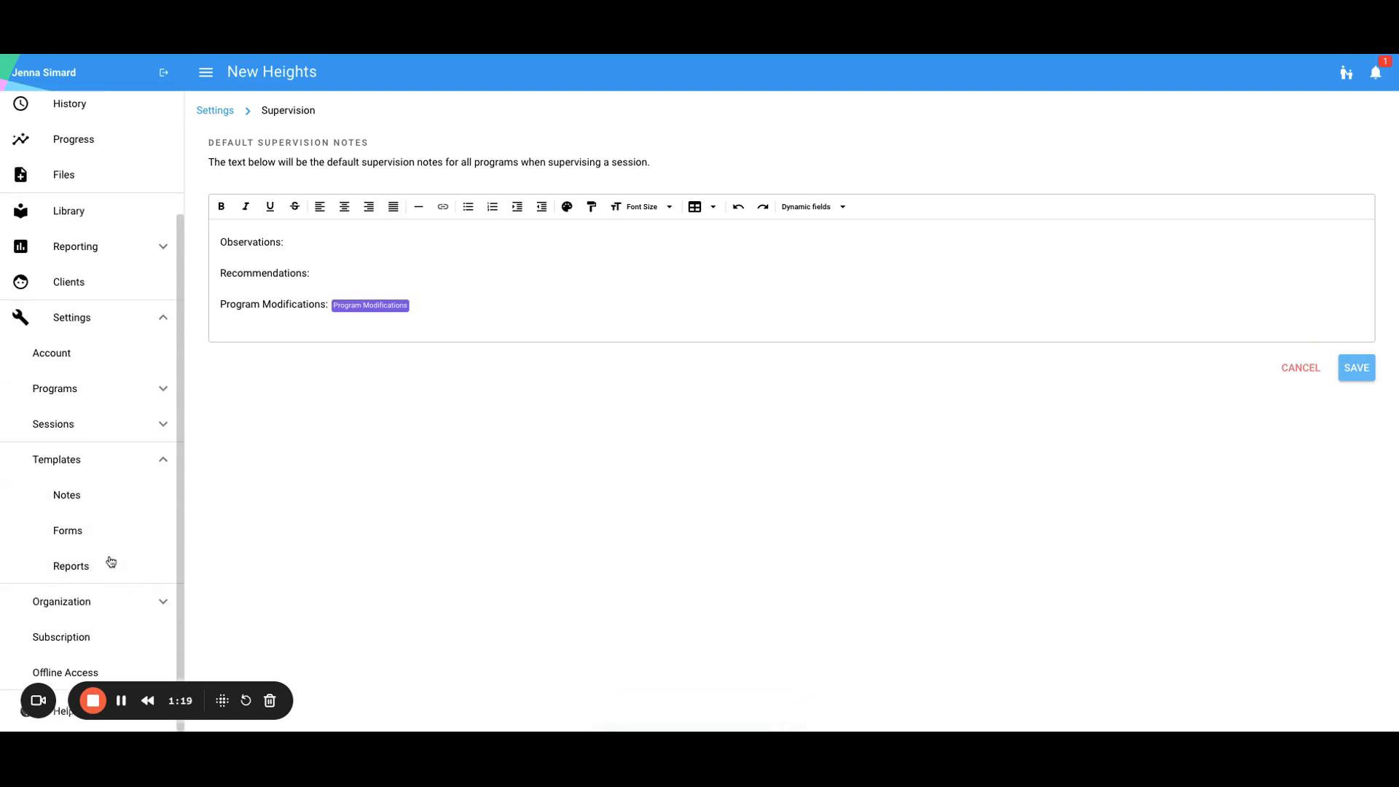
{"action": "left_click", "coordinate": [97, 493]}
{"action": "left_click", "coordinate": [121, 702]}
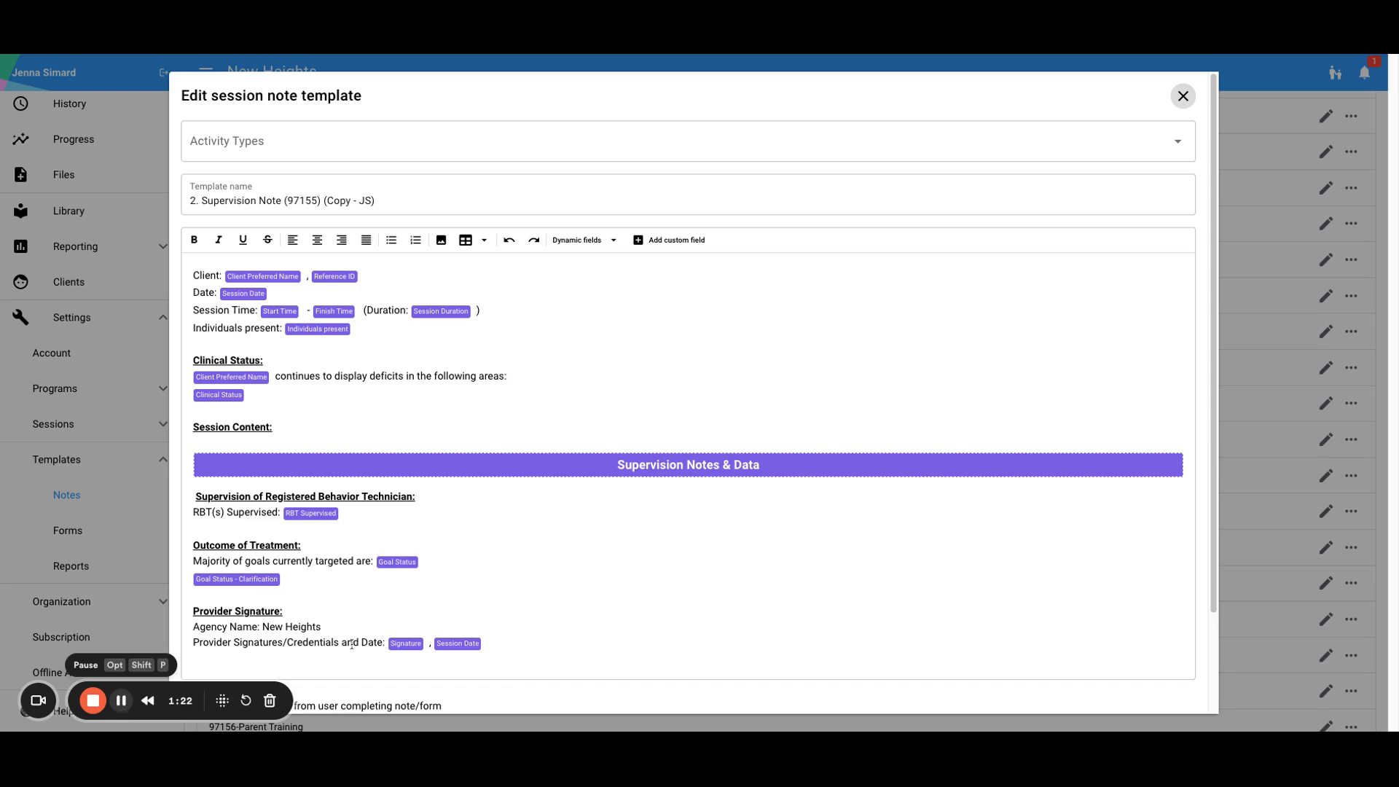
{"action": "left_click", "coordinate": [353, 211]}
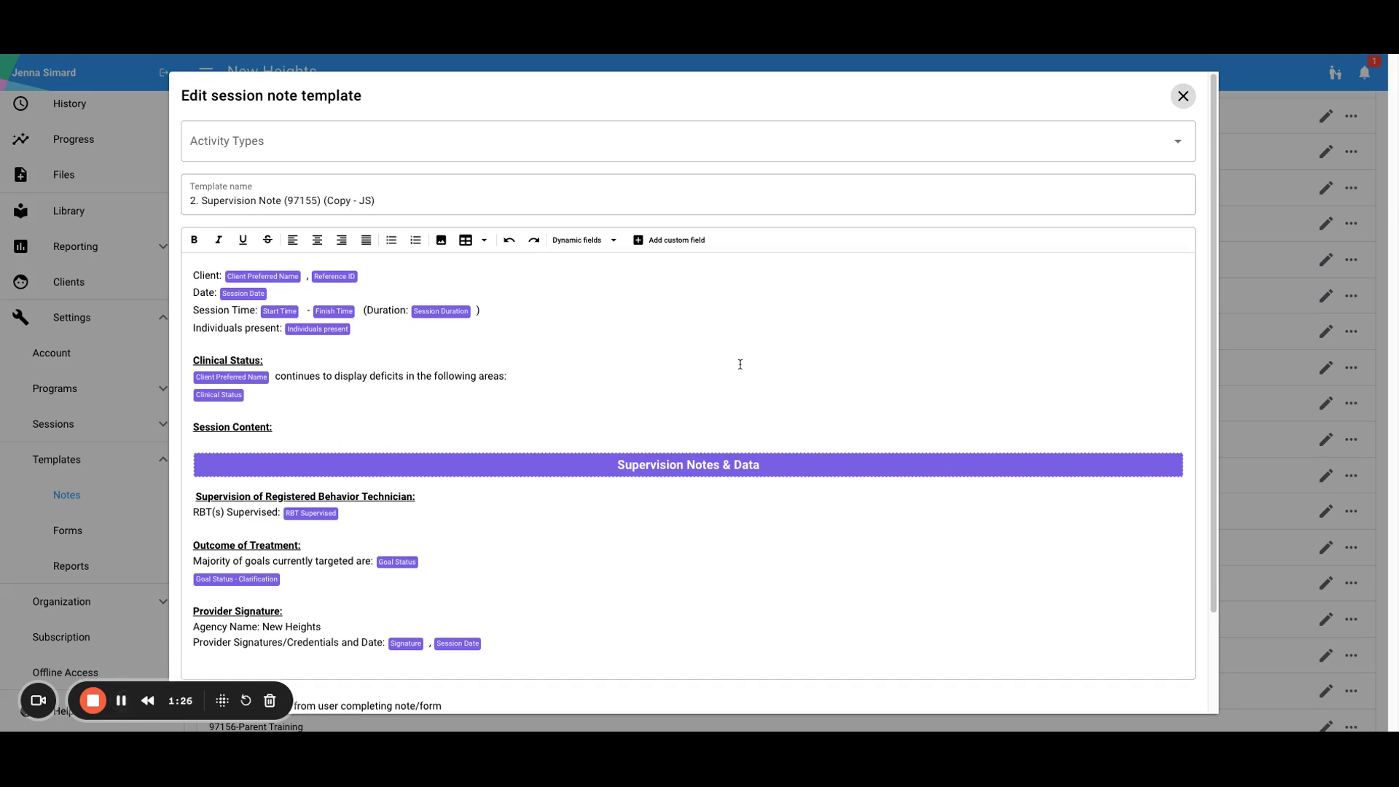
{"action": "scroll", "coordinate": [710, 361], "scroll_direction": "down", "scroll_amount": 1}
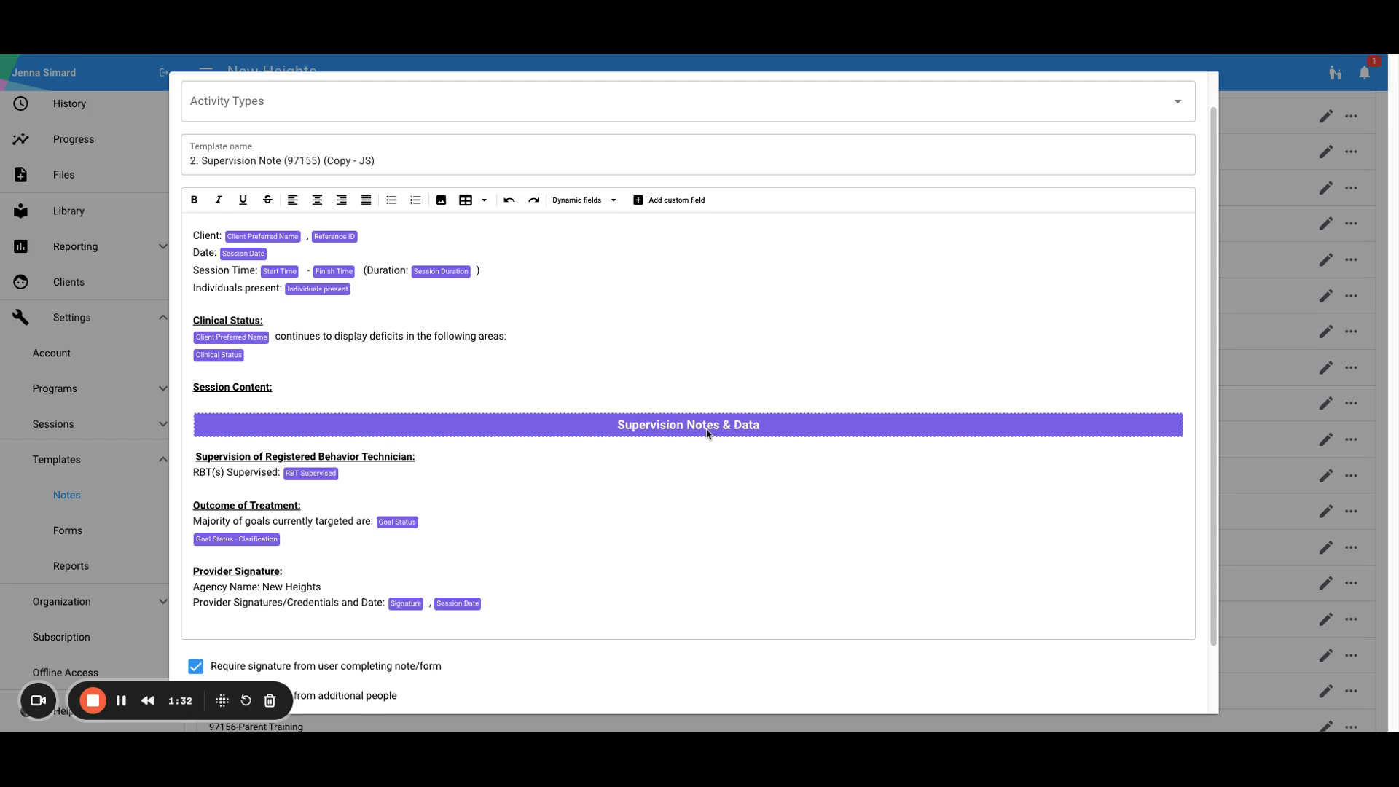
{"action": "left_click", "coordinate": [644, 199]}
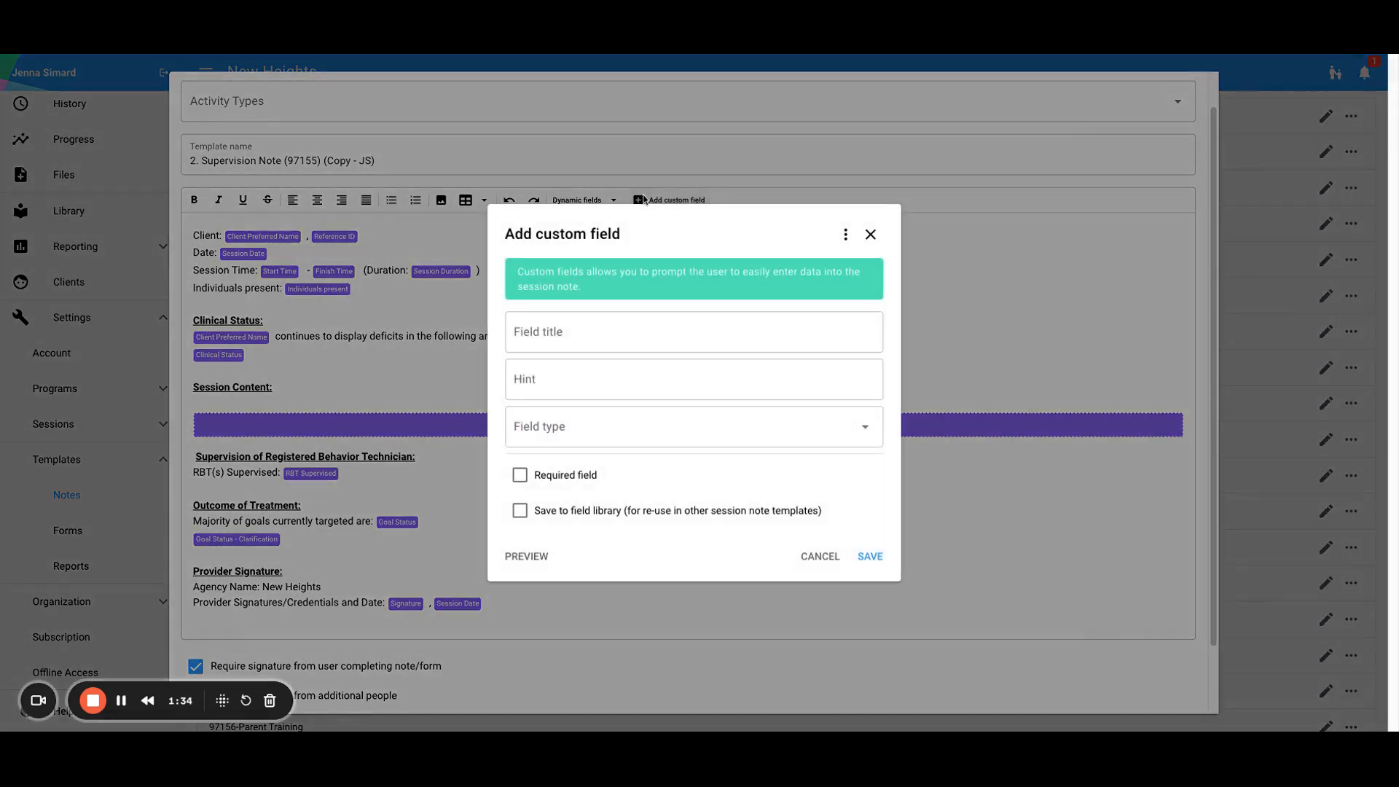
{"action": "left_click", "coordinate": [647, 432]}
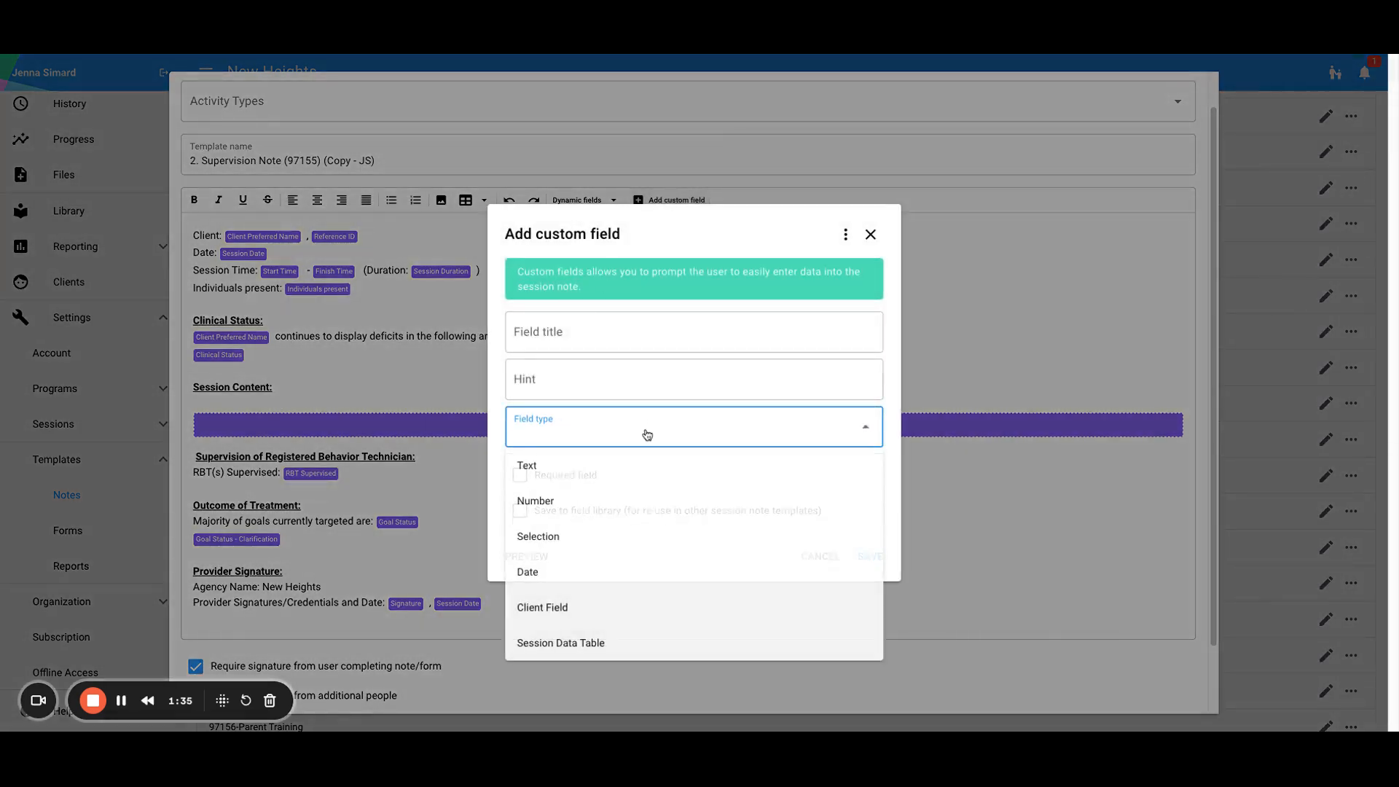
{"action": "left_click", "coordinate": [607, 641]}
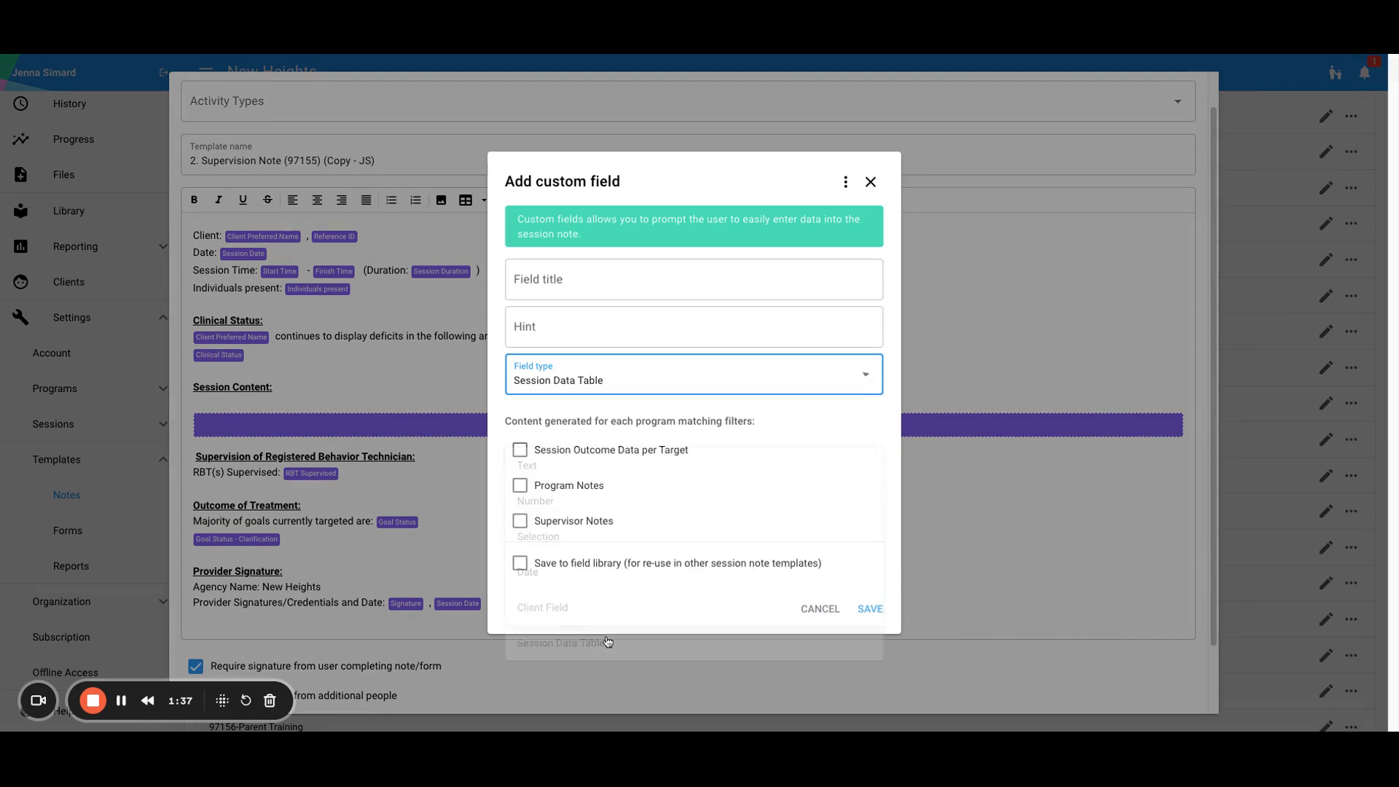
{"action": "left_click", "coordinate": [521, 523]}
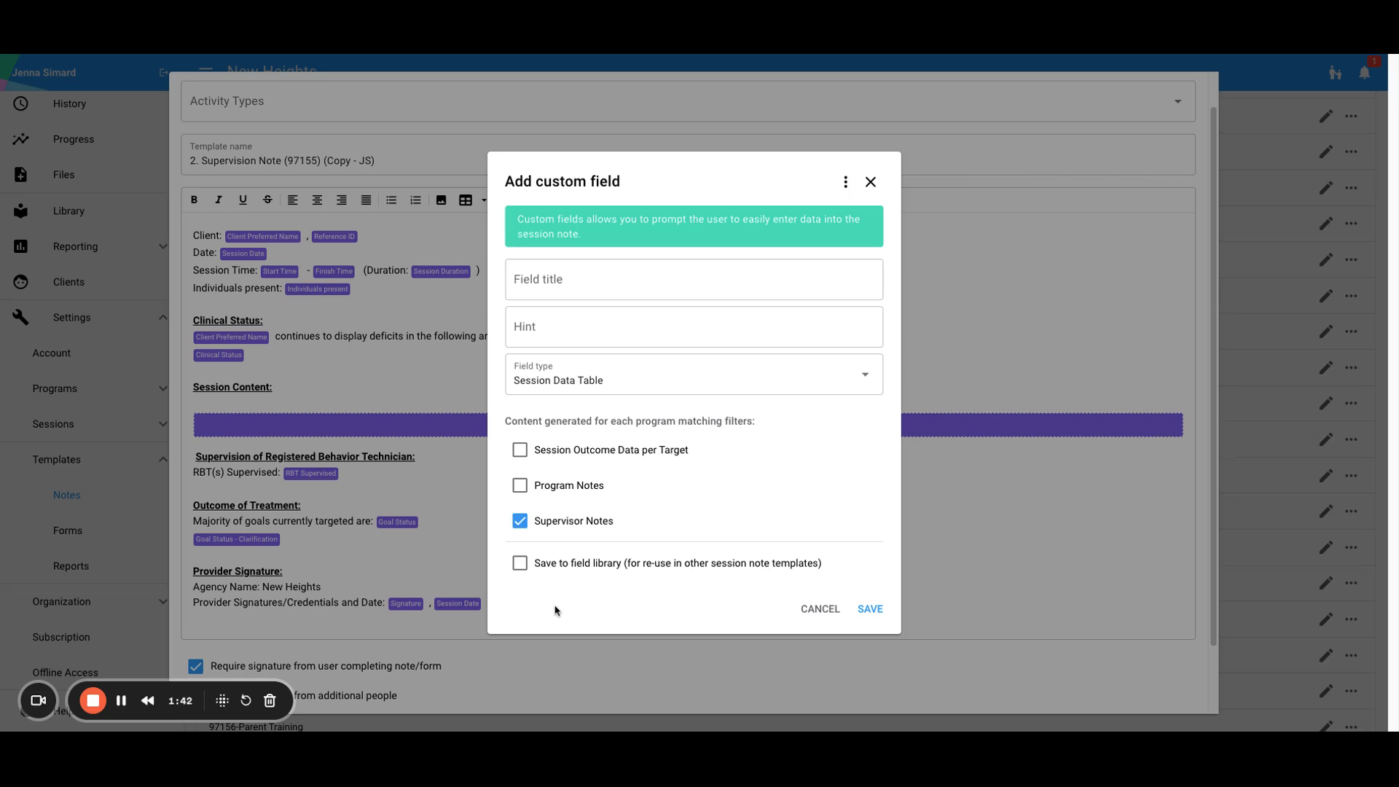
{"action": "left_click", "coordinate": [870, 181]}
- Edit the template's Supervision Notes & Data custom field so that it includes Supervisor Notes, and save the field
{"action": "left_click", "coordinate": [616, 206]}
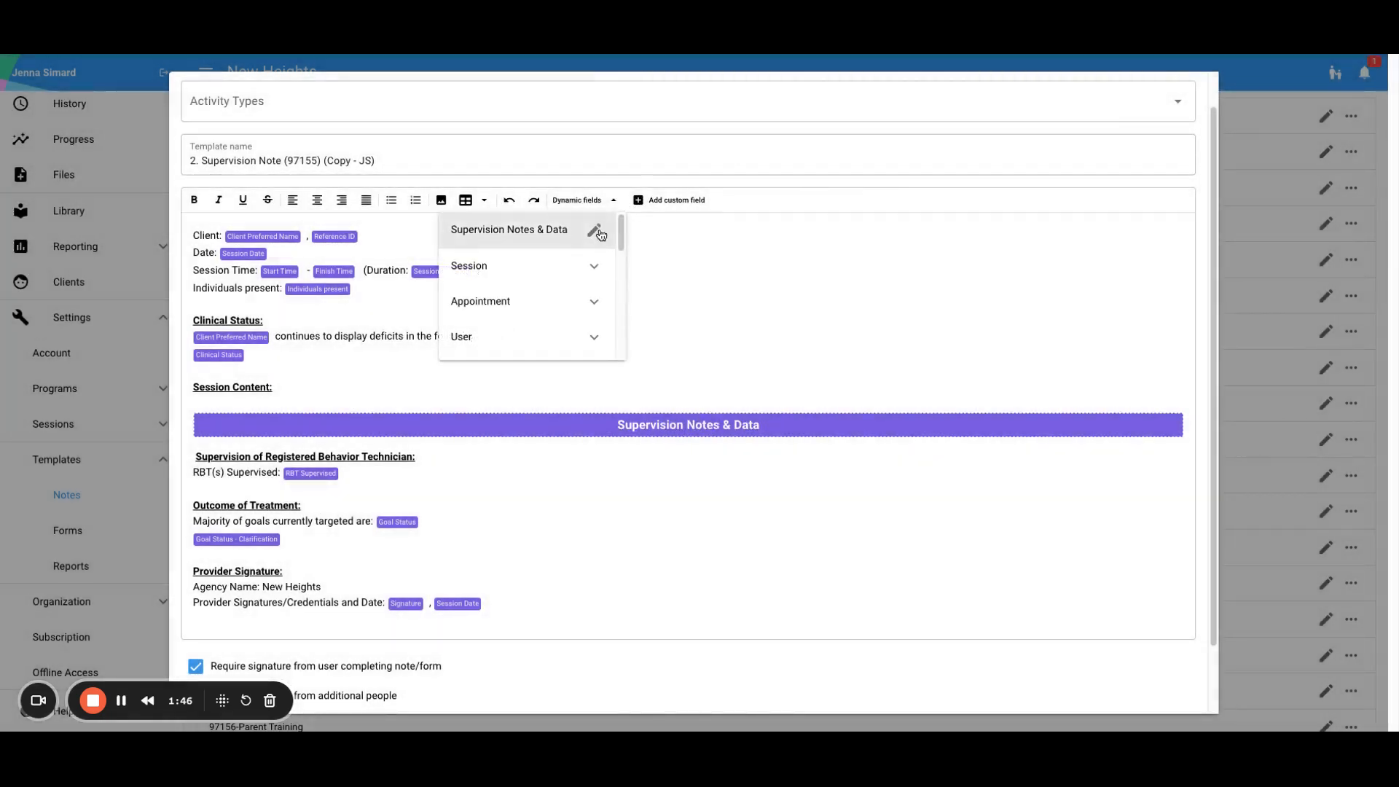
{"action": "left_click", "coordinate": [598, 233]}
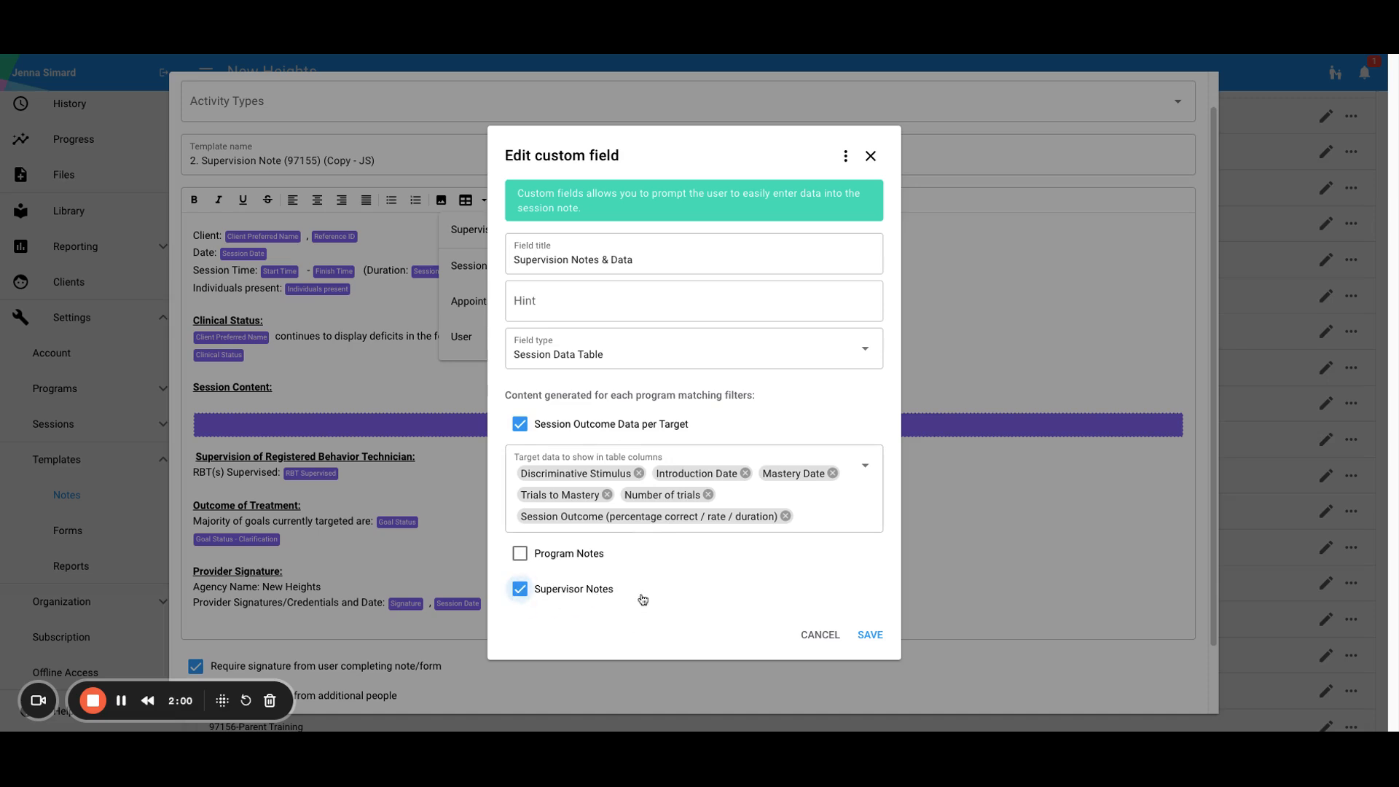
{"action": "left_click", "coordinate": [871, 634]}
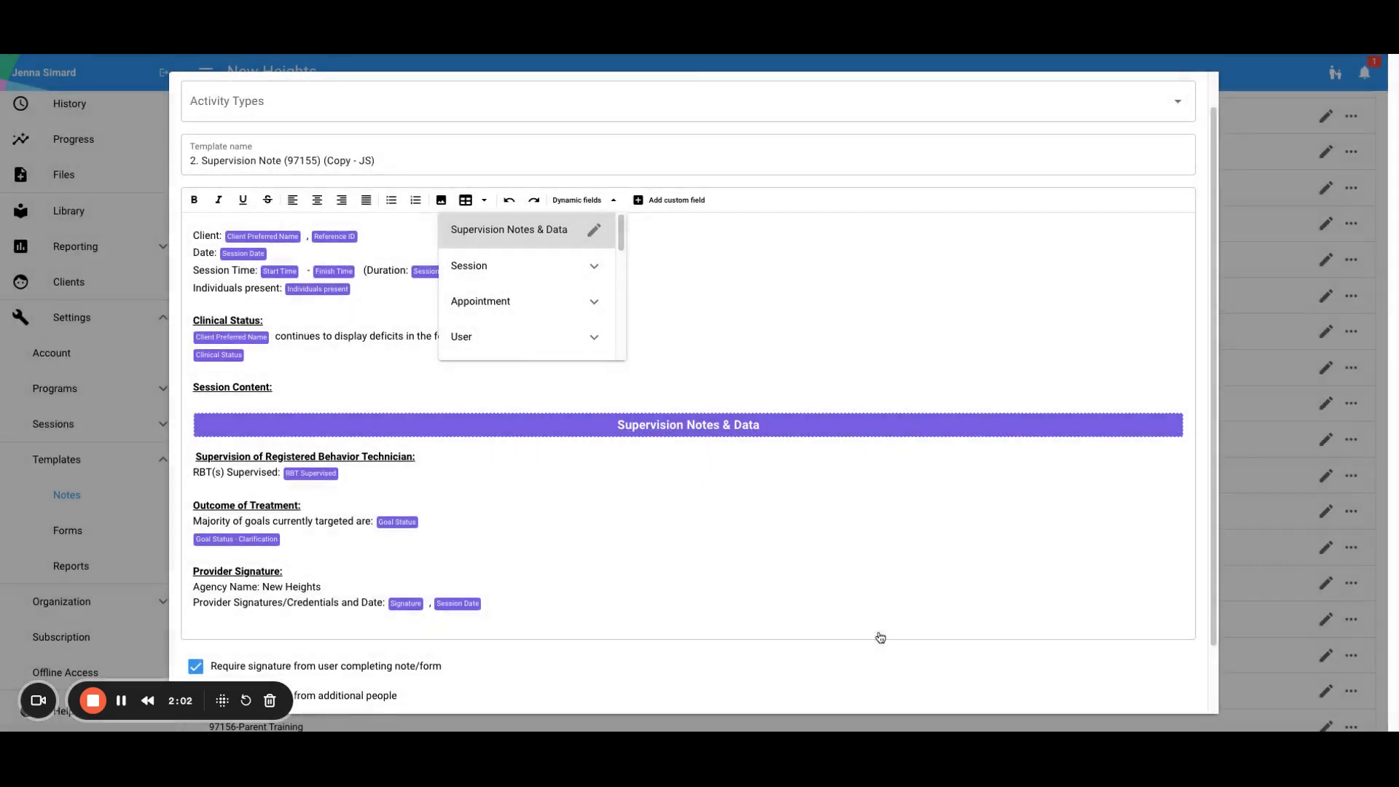
{"action": "left_click", "coordinate": [121, 703]}
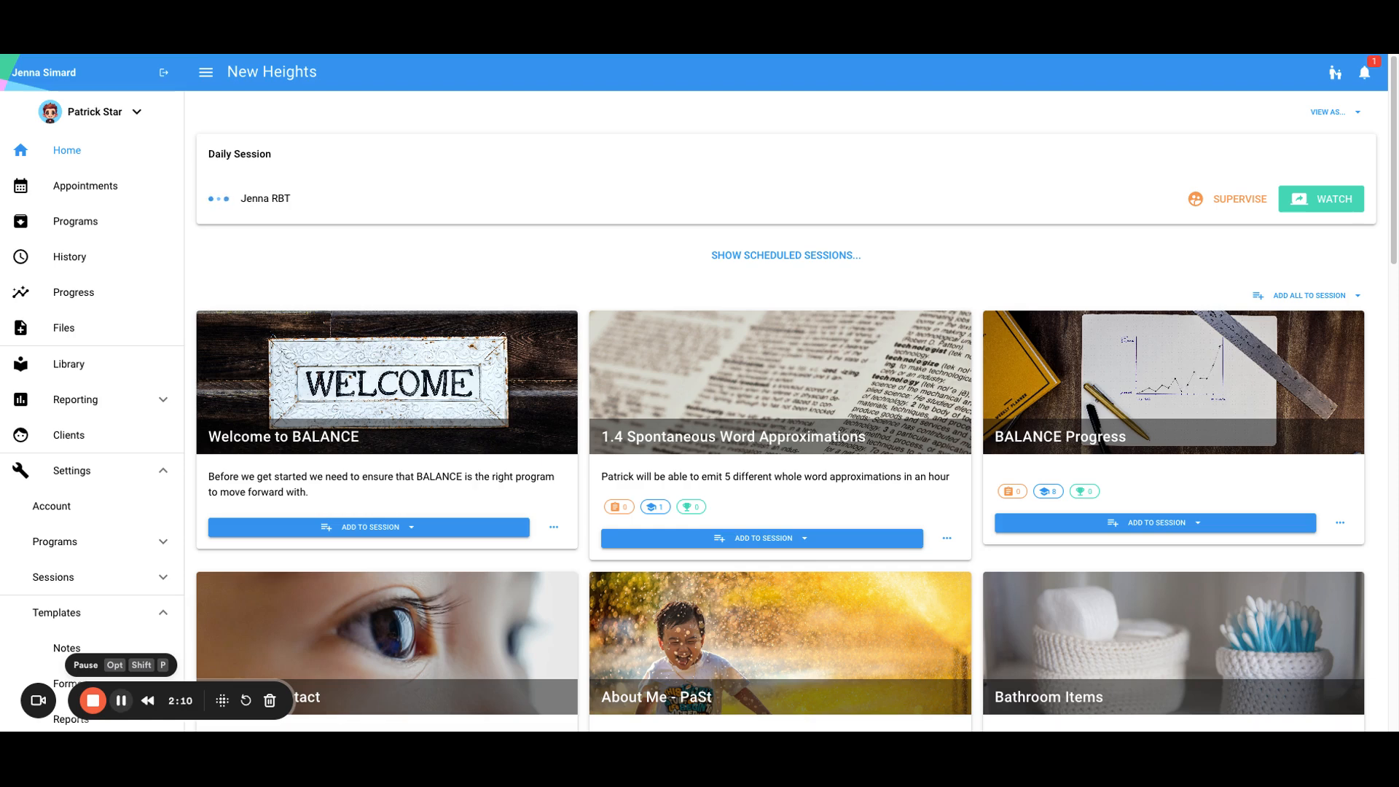
- Start supervising the in-progress Daily Session and review the supervision notes under its programs
{"action": "left_click", "coordinate": [1236, 199]}
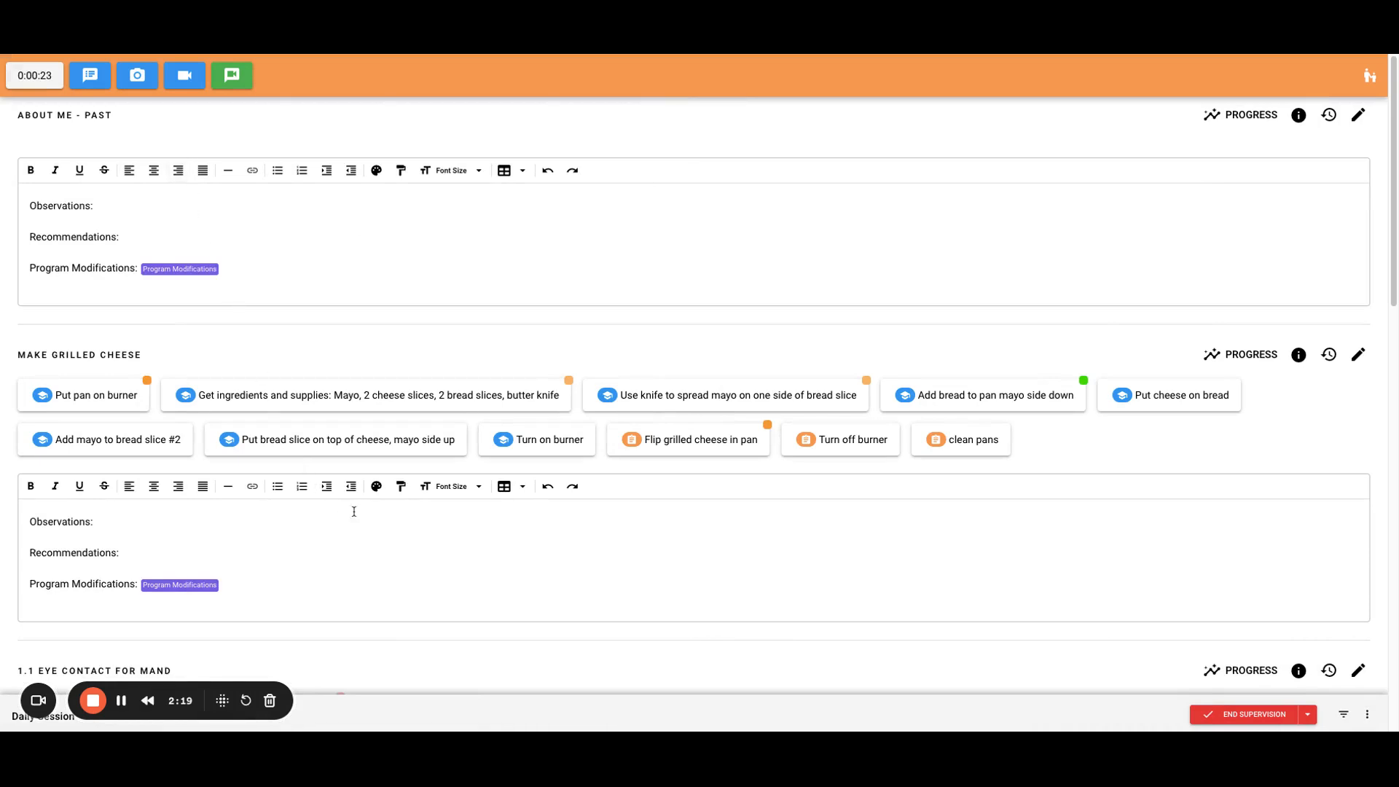
{"action": "scroll", "coordinate": [462, 546], "scroll_direction": "down", "scroll_amount": 1}
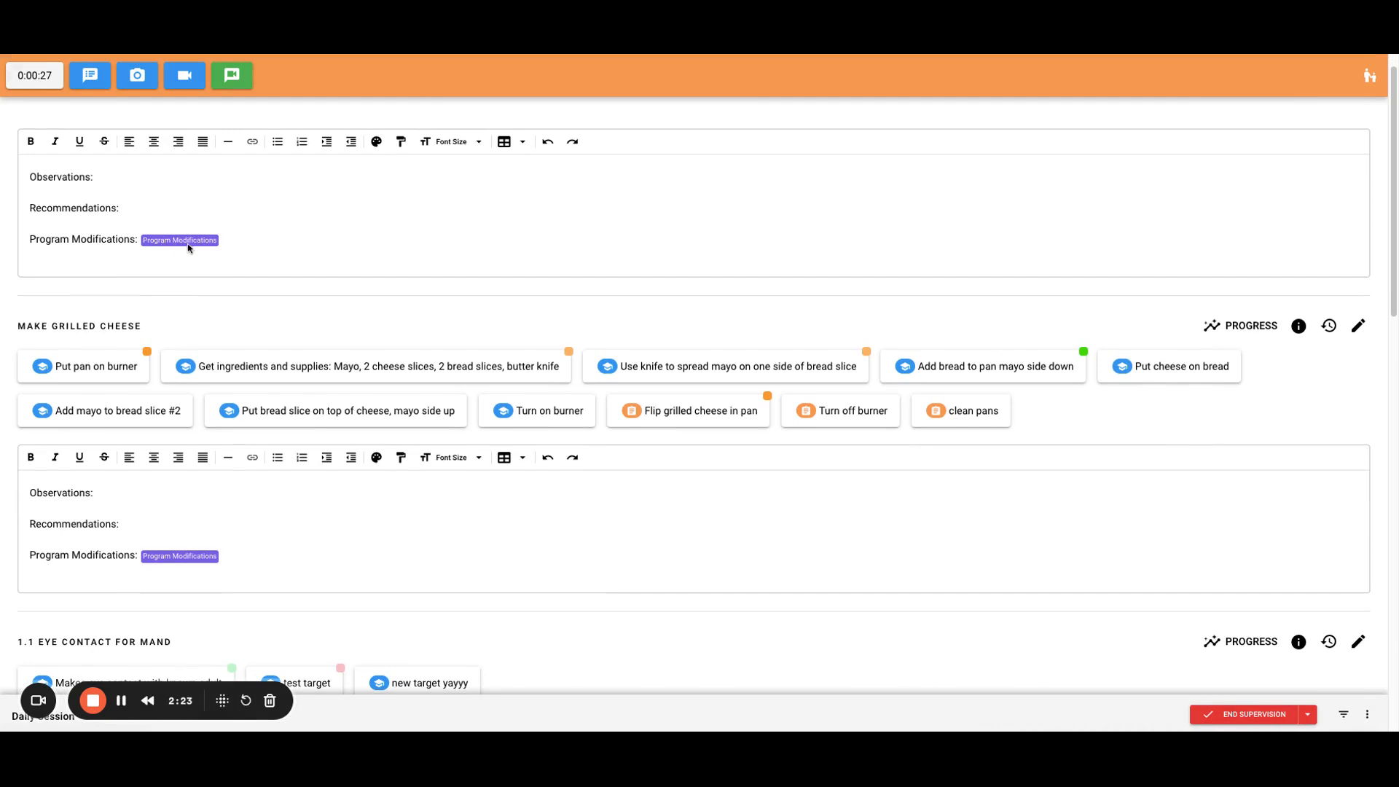
{"action": "scroll", "coordinate": [187, 242], "scroll_direction": "down", "scroll_amount": 1}
{"action": "scroll", "coordinate": [237, 274], "scroll_direction": "down", "scroll_amount": 1}
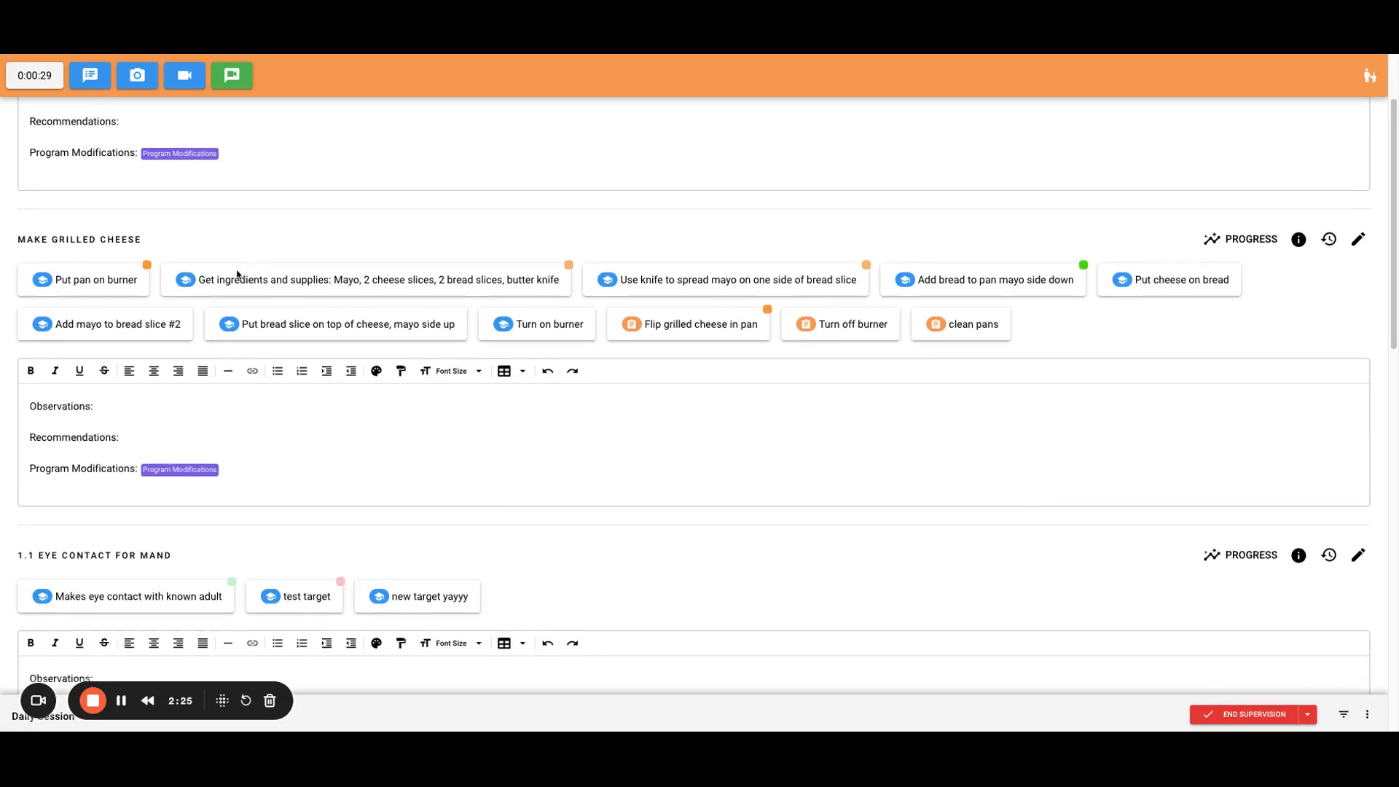
{"action": "scroll", "coordinate": [238, 275], "scroll_direction": "up", "scroll_amount": 2}
{"action": "scroll", "coordinate": [461, 469], "scroll_direction": "down", "scroll_amount": 1}
{"action": "scroll", "coordinate": [462, 468], "scroll_direction": "down", "scroll_amount": 2}
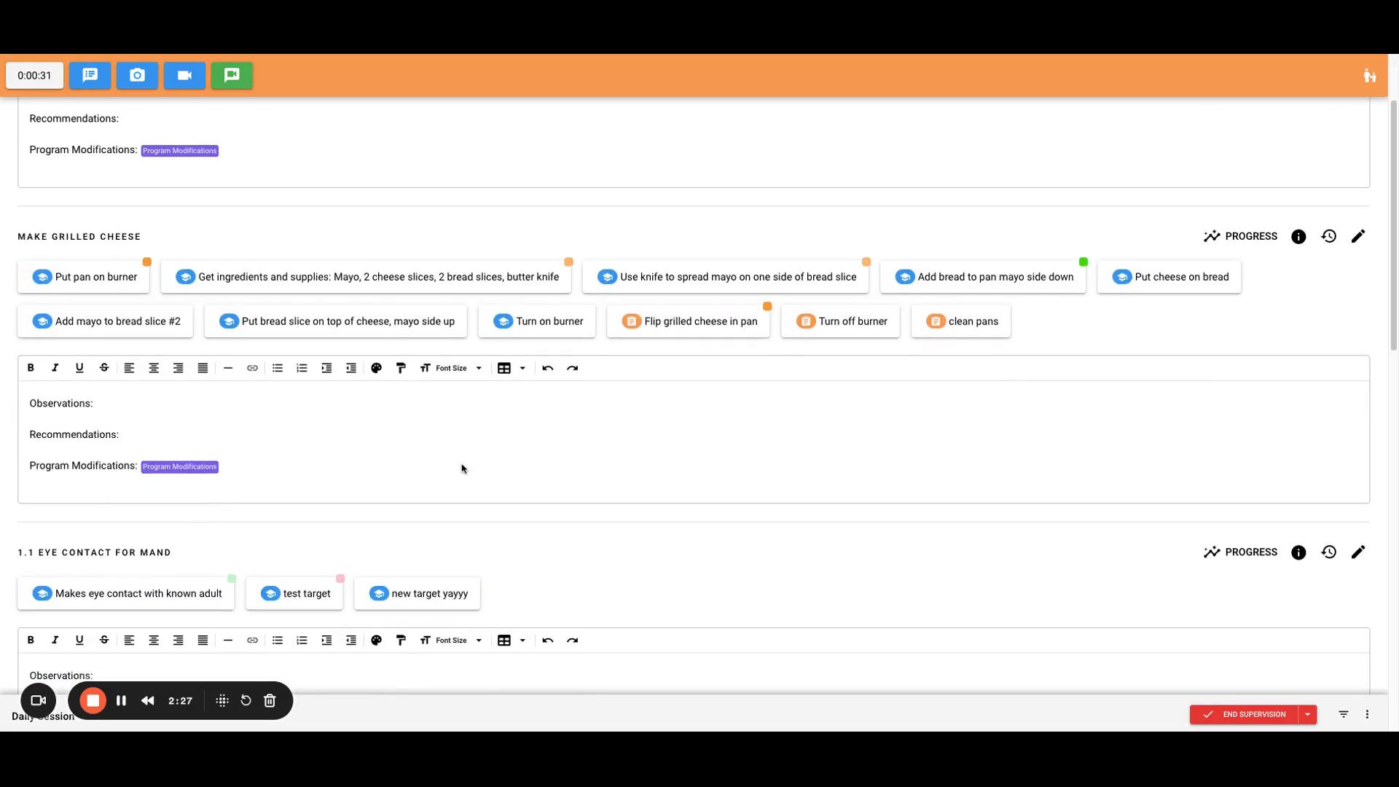
- Edit the Make Grilled Cheese program's targets and set the "Flip grilled cheese in pan" target to Acquisition
{"action": "left_click", "coordinate": [1358, 237]}
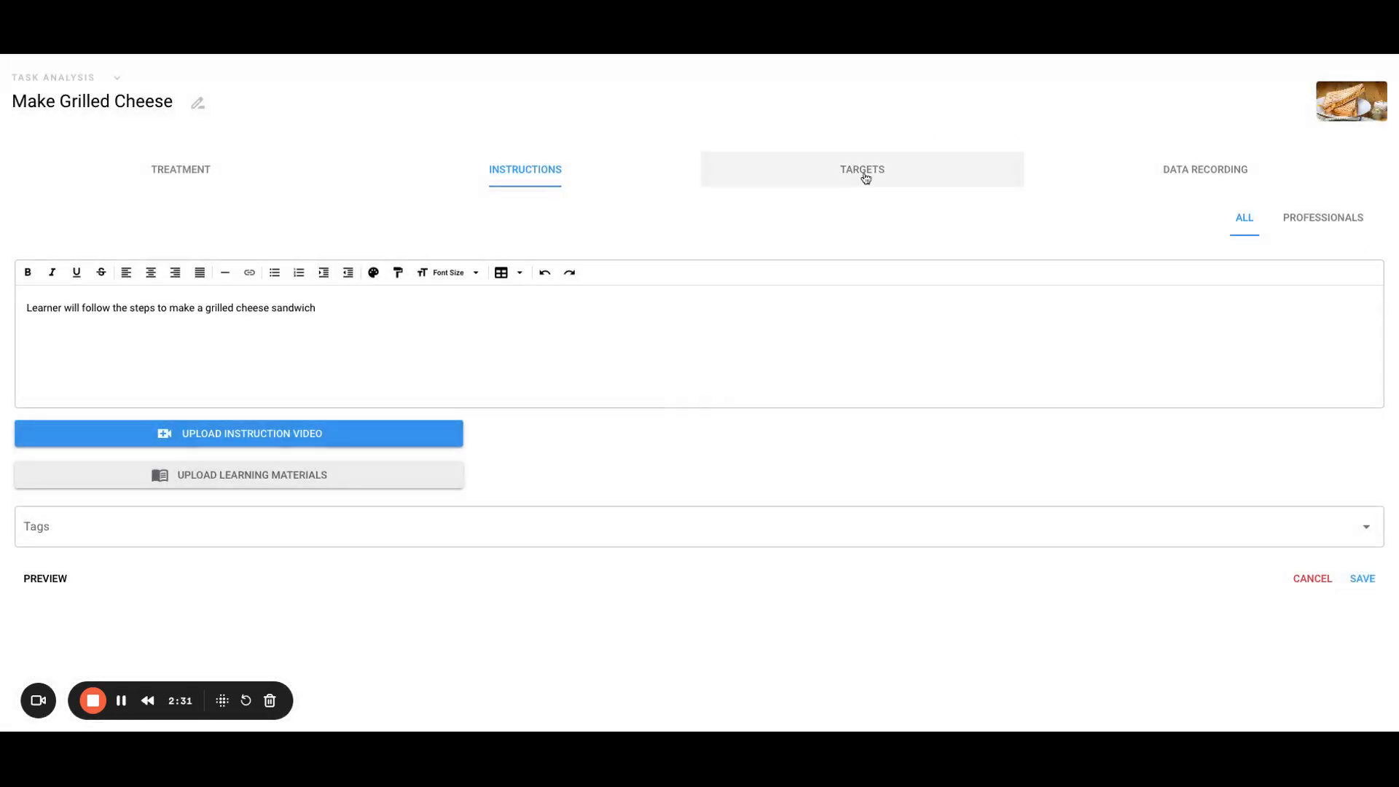
{"action": "left_click", "coordinate": [864, 177]}
{"action": "scroll", "coordinate": [970, 410], "scroll_direction": "down", "scroll_amount": 2}
{"action": "scroll", "coordinate": [973, 415], "scroll_direction": "down", "scroll_amount": 1}
{"action": "left_click", "coordinate": [1217, 491]}
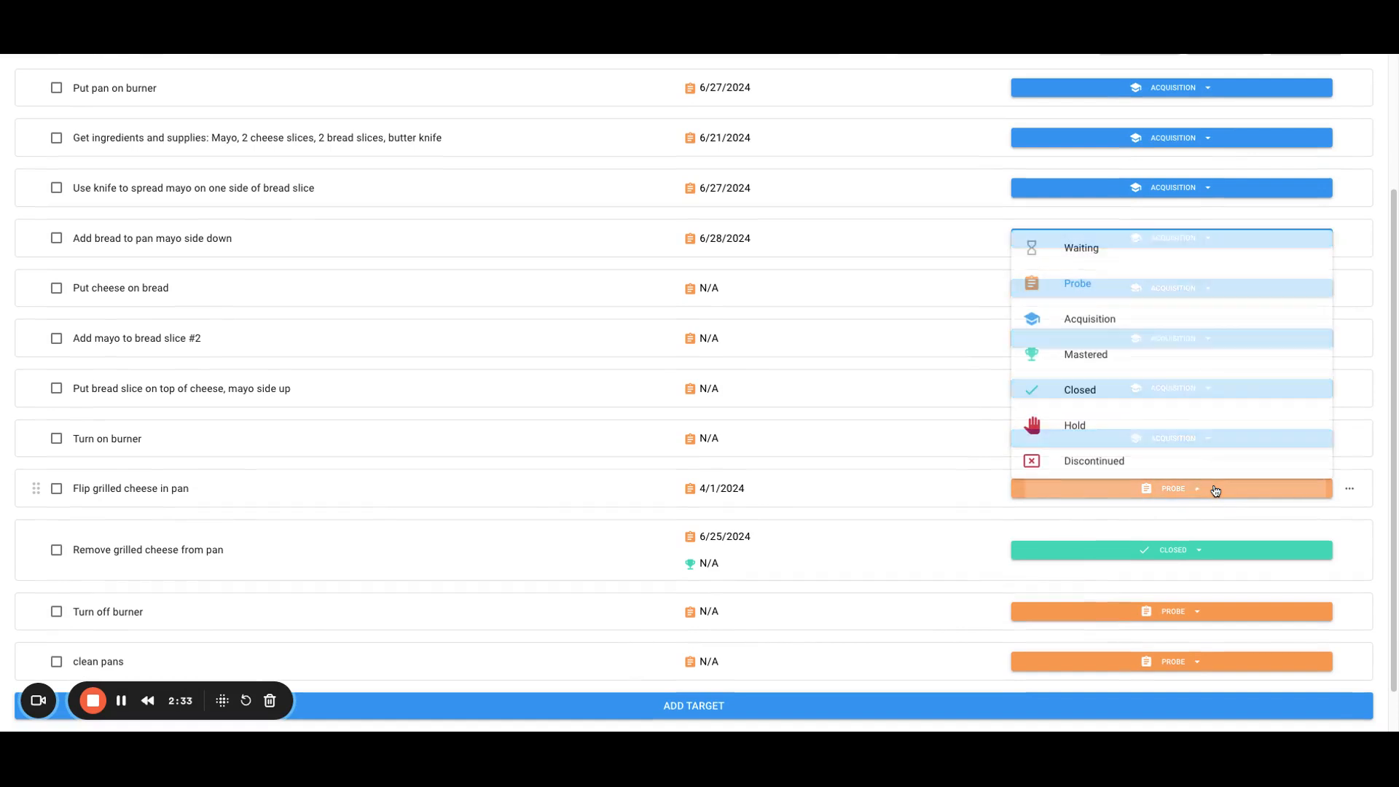
{"action": "left_click", "coordinate": [1085, 318]}
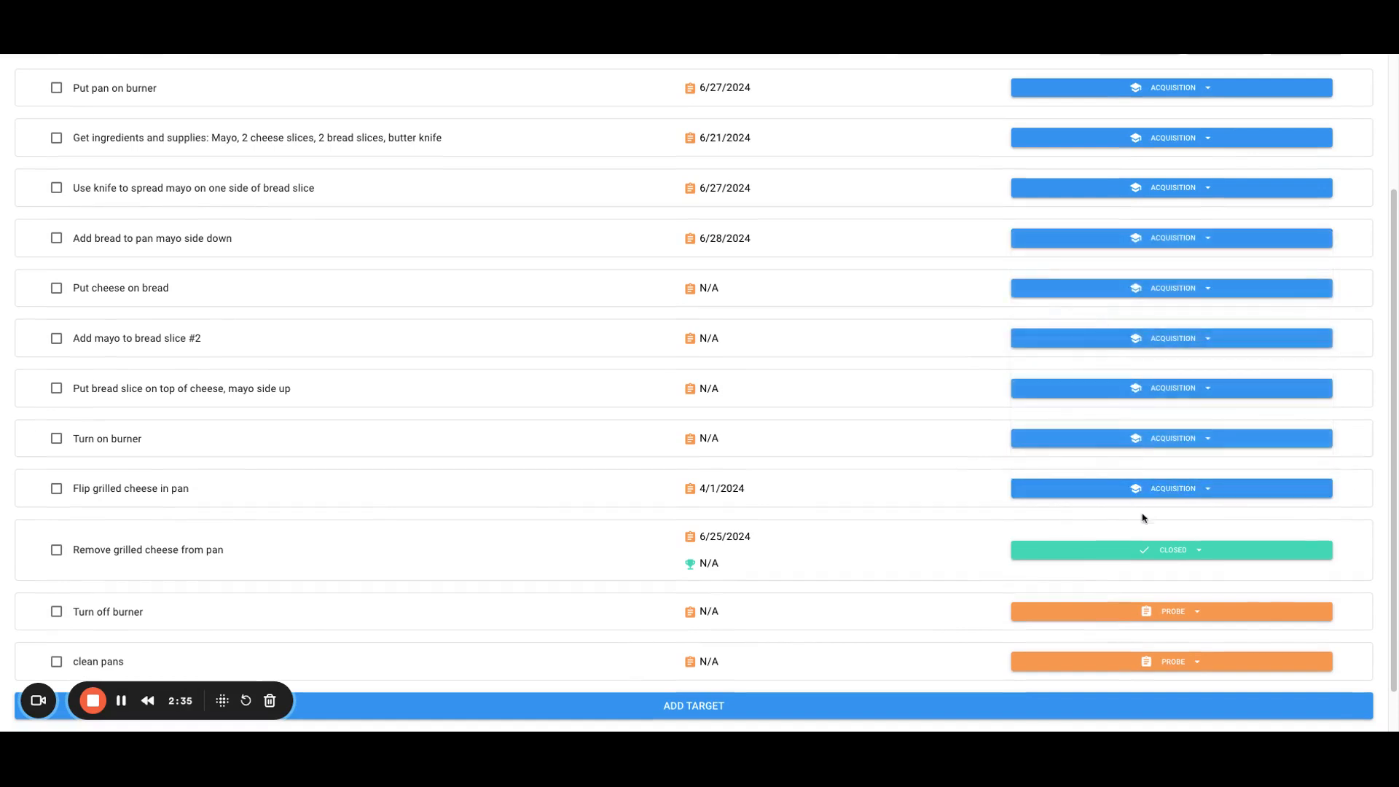
- Set the "Remove grilled cheese from pan" target to Acquisition and save the program
{"action": "left_click", "coordinate": [1201, 613]}
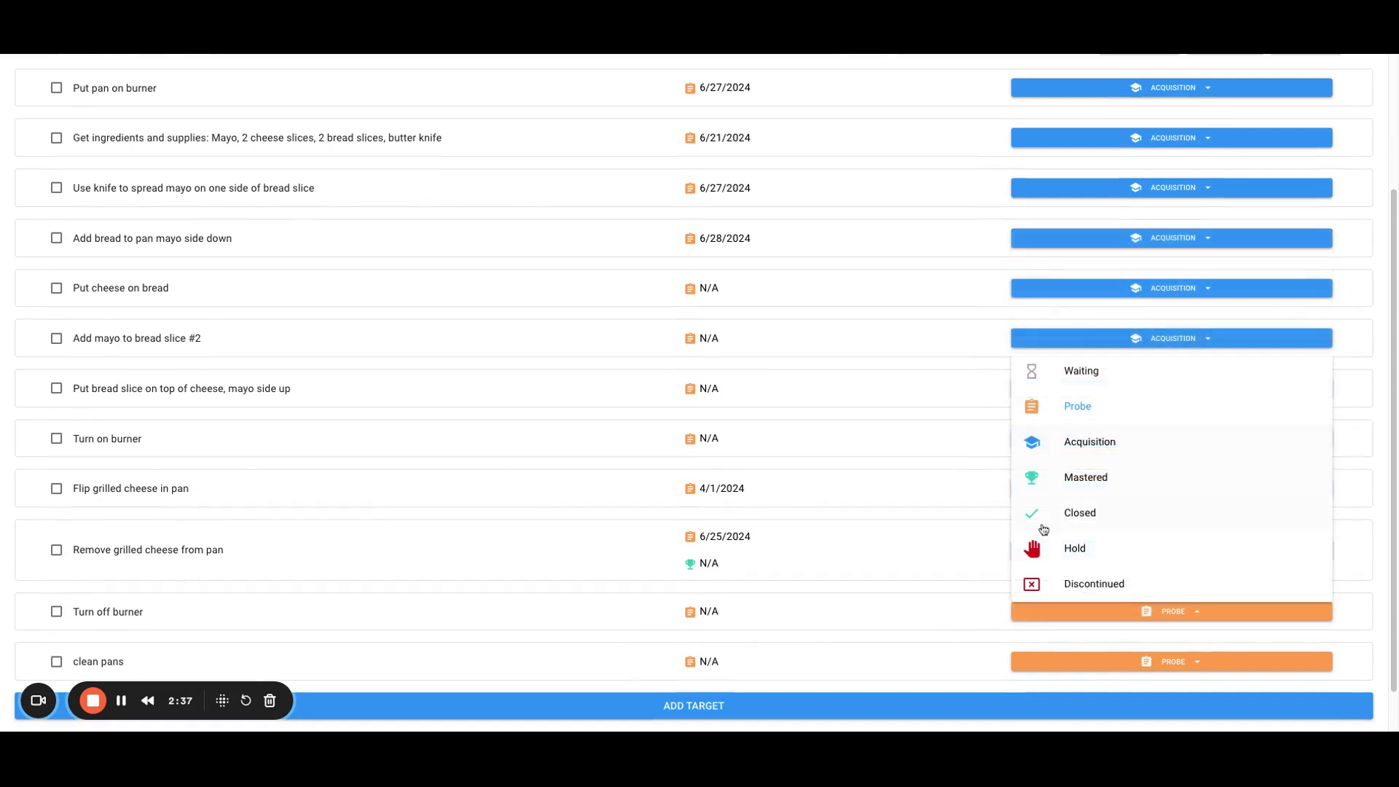
{"action": "left_click", "coordinate": [907, 526]}
{"action": "left_click", "coordinate": [1122, 549]}
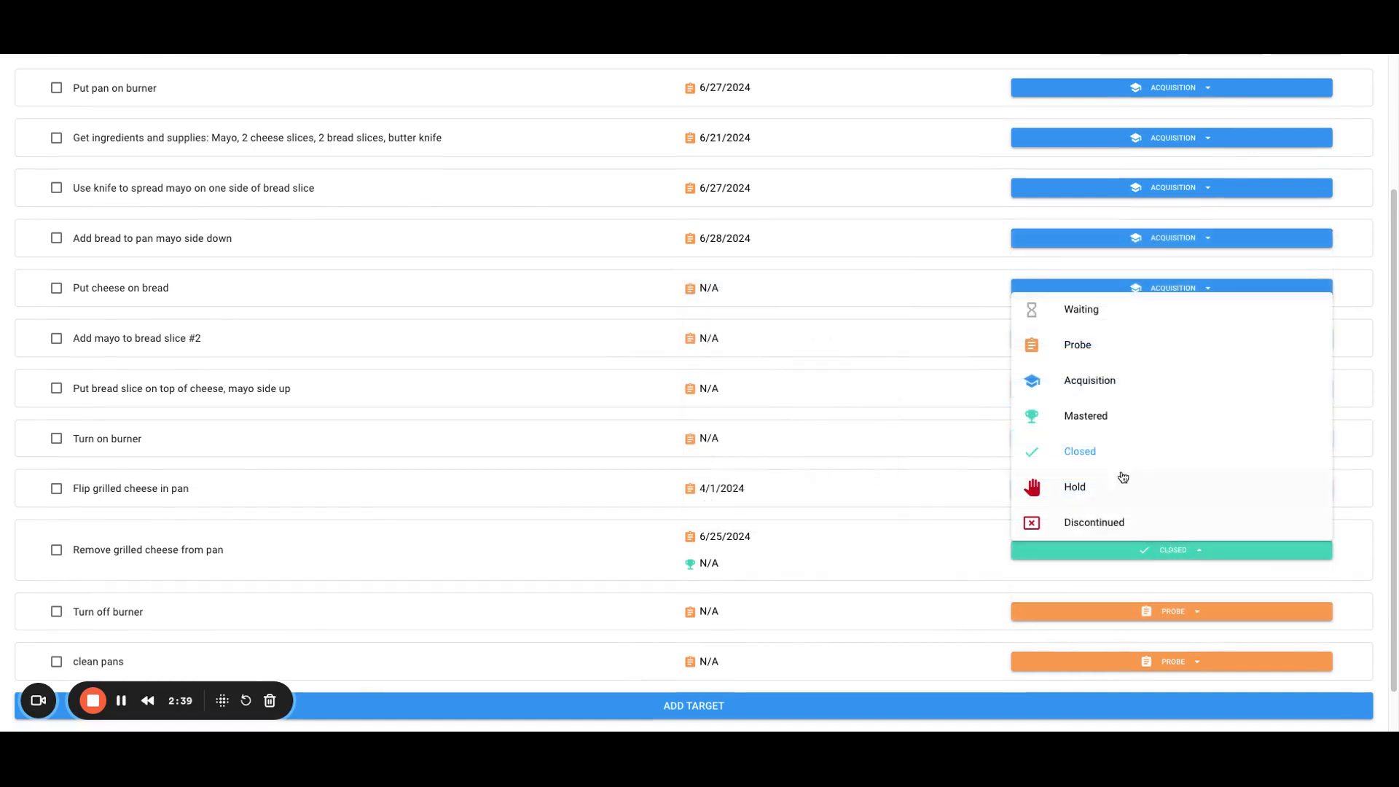
{"action": "left_click", "coordinate": [1111, 387]}
{"action": "scroll", "coordinate": [898, 369], "scroll_direction": "down", "scroll_amount": 2}
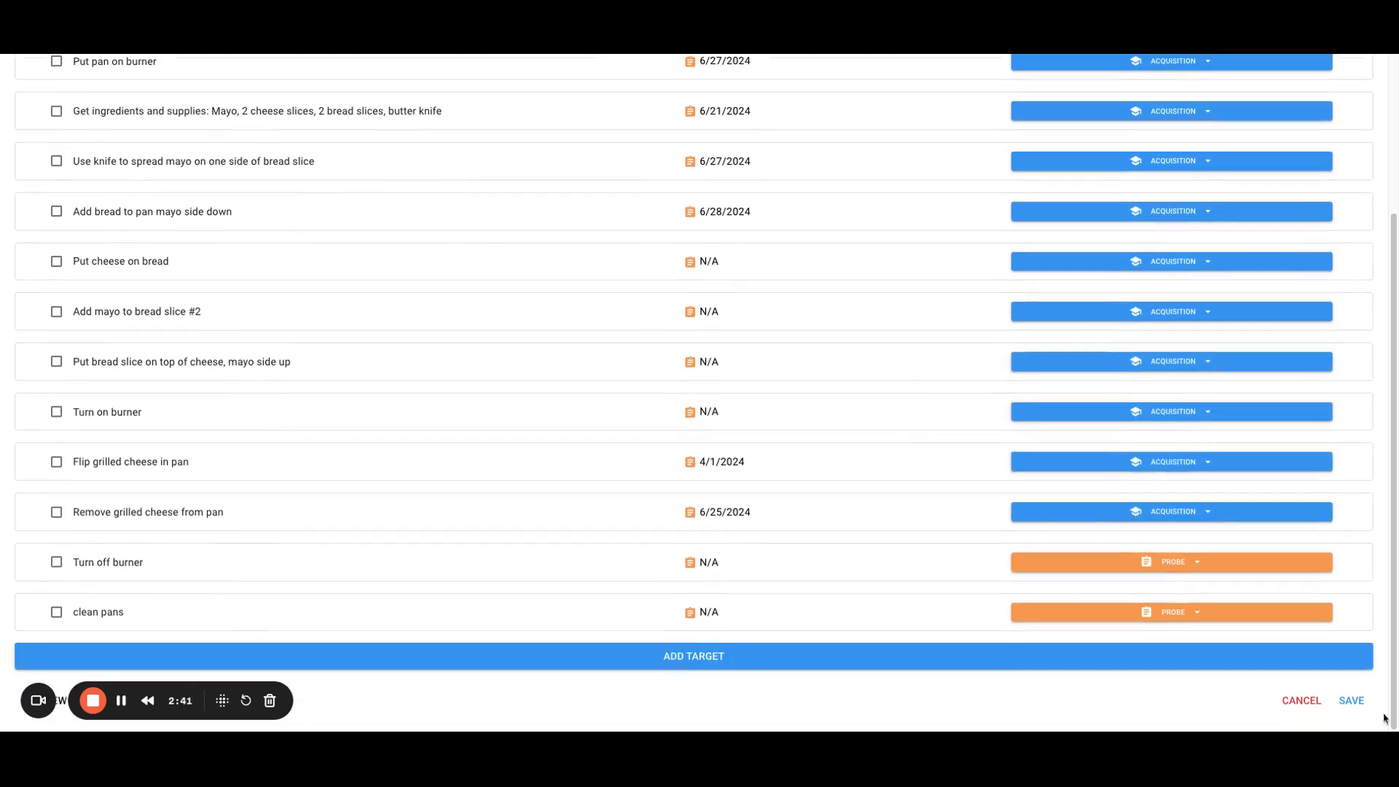
{"action": "left_click", "coordinate": [1361, 704]}
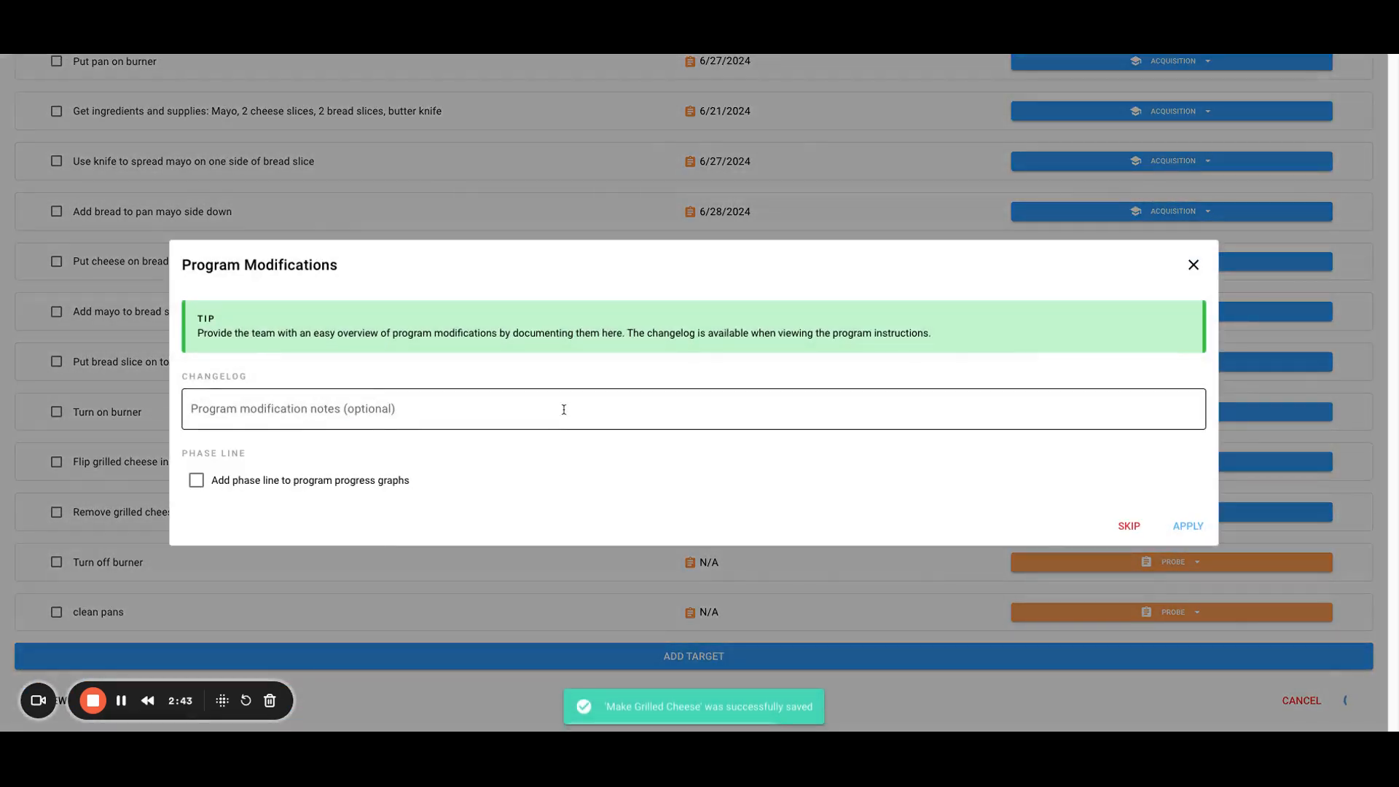
- Apply the changelog note "Switched the status of two targets to Acquisition" and review the program's supervision notes
{"action": "left_click", "coordinate": [202, 401]}
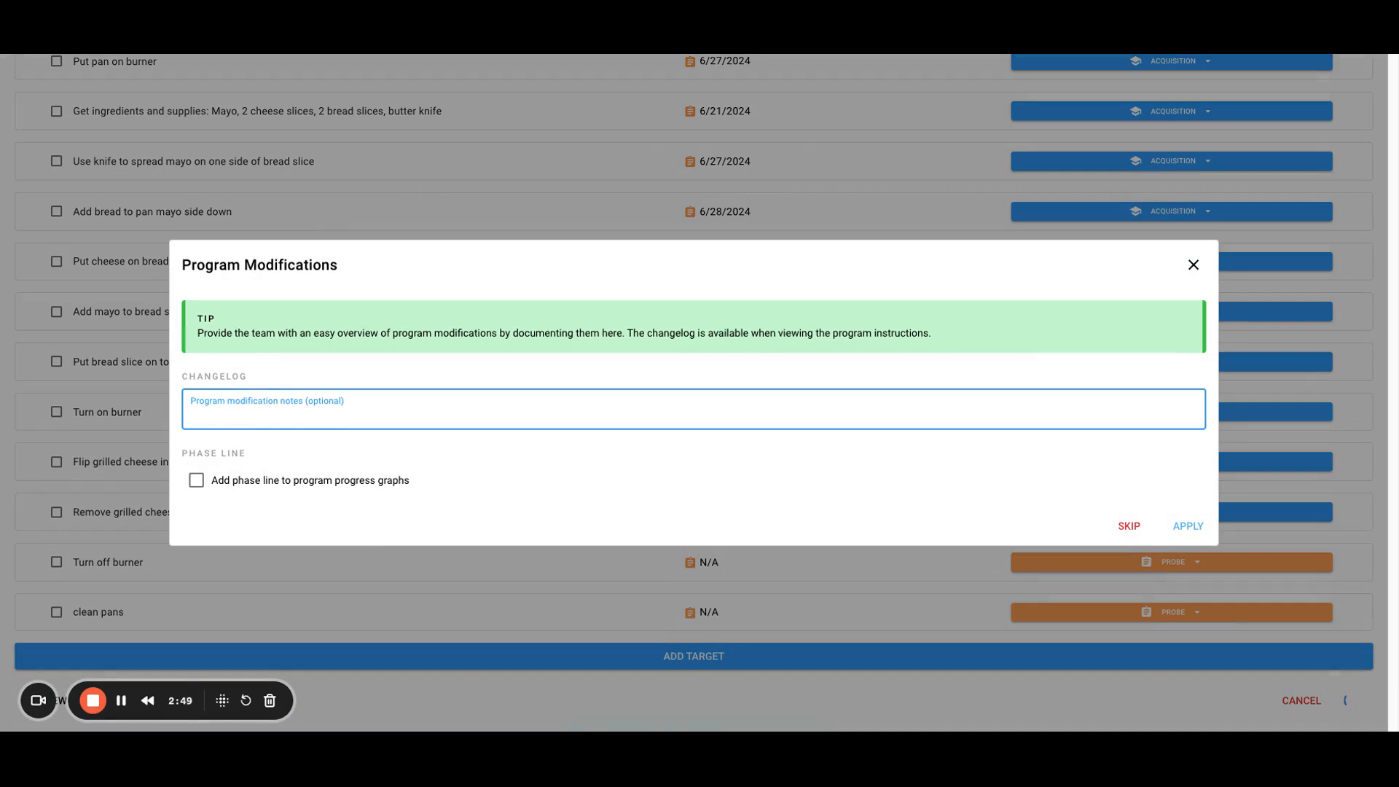
{"action": "type", "text": "Switched the status of tw"}
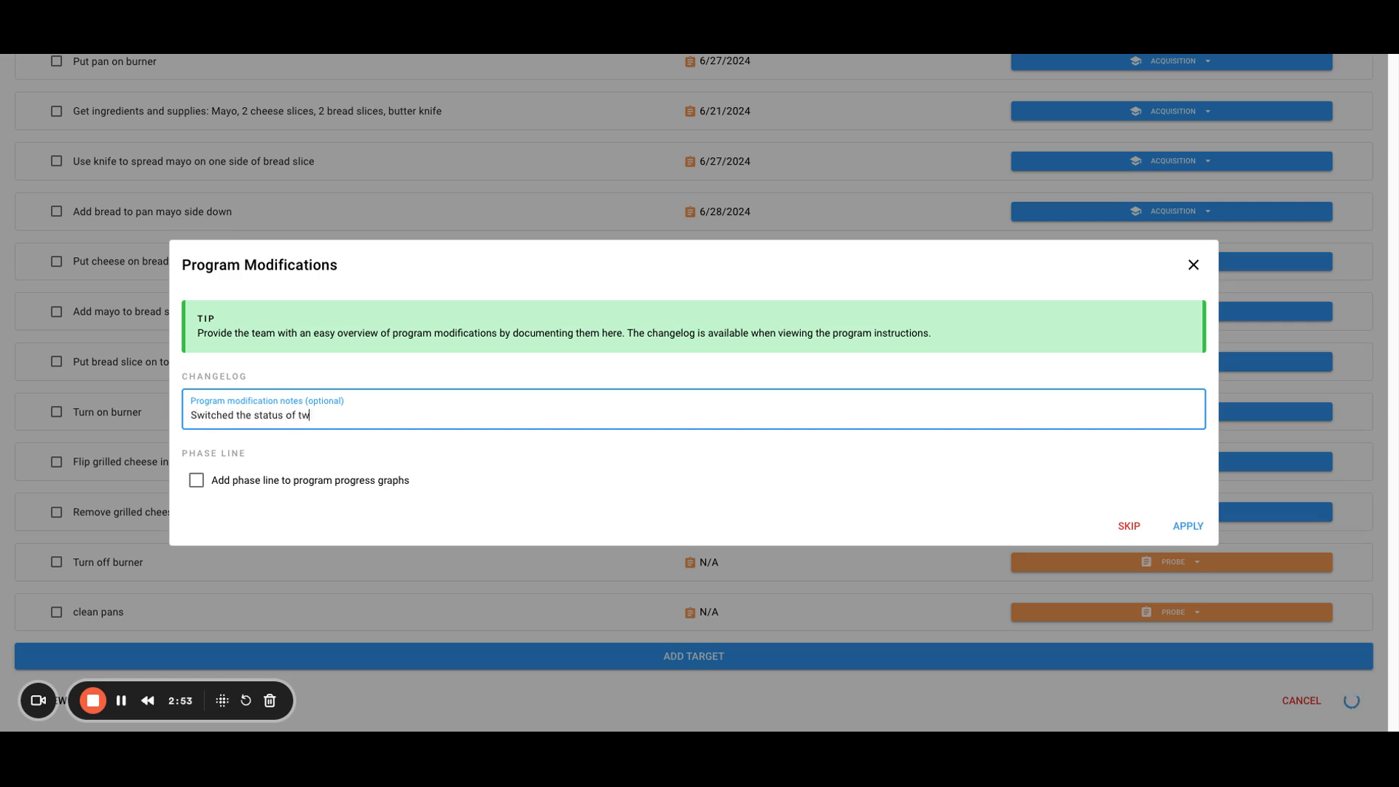
{"action": "type", "text": "o targets to Acquisition"}
{"action": "left_click", "coordinate": [1181, 528]}
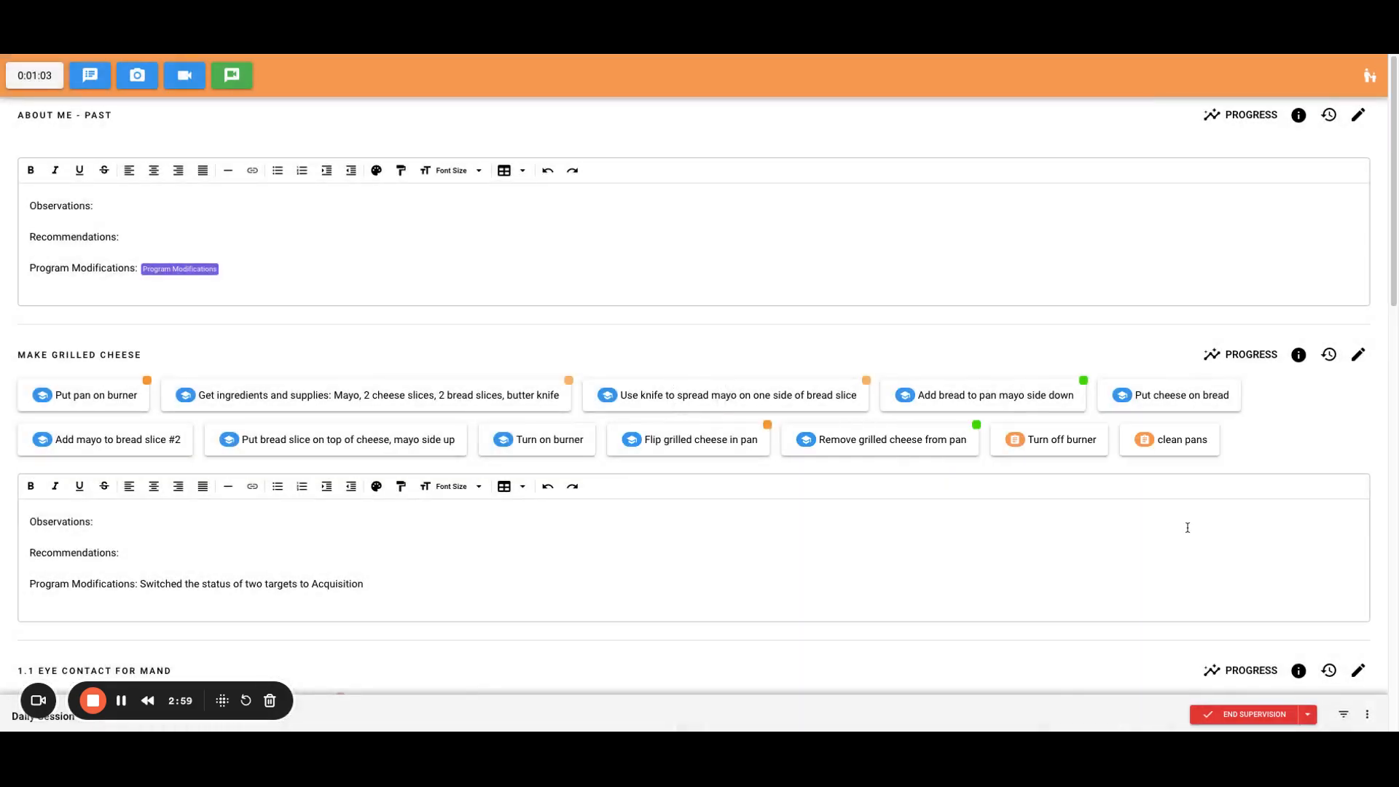
{"action": "scroll", "coordinate": [771, 581], "scroll_direction": "down", "scroll_amount": 4}
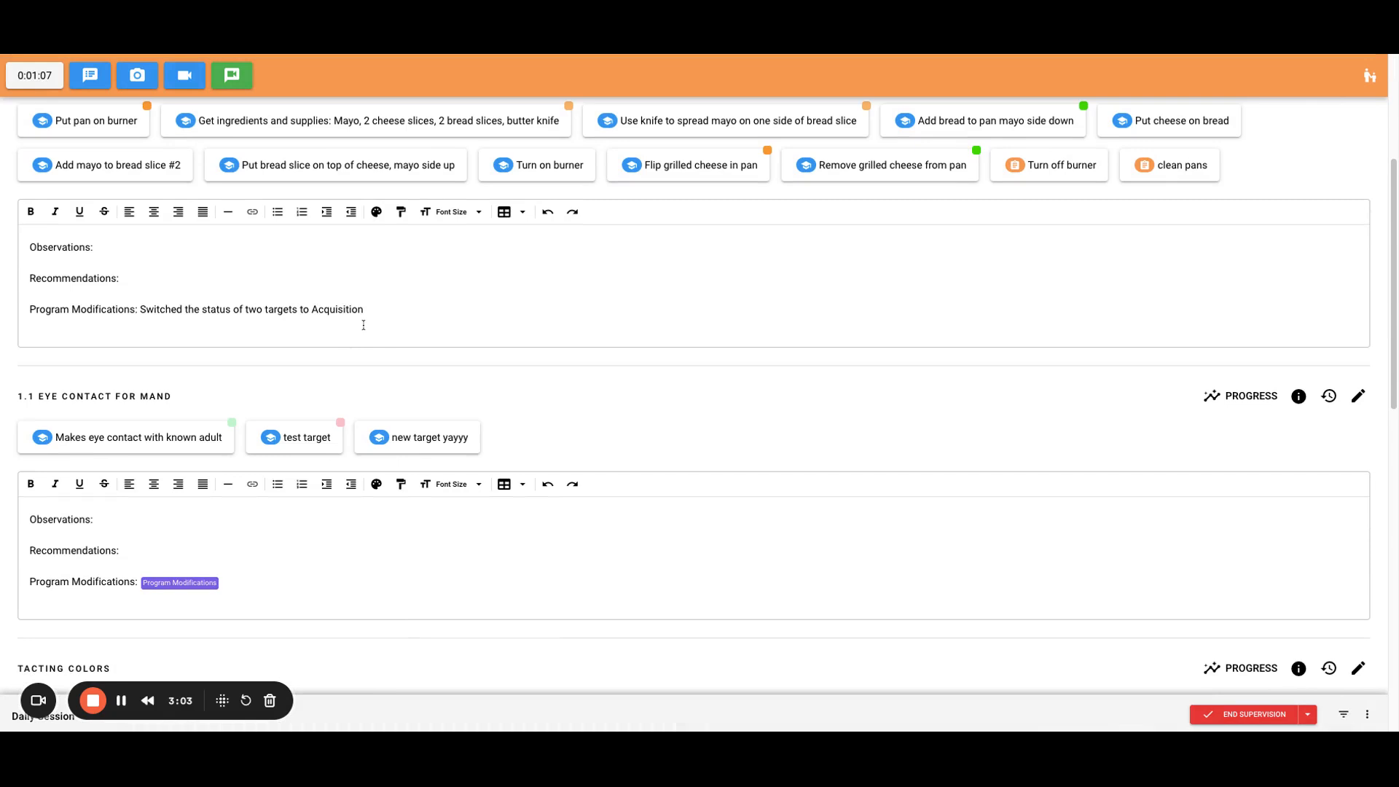
{"action": "scroll", "coordinate": [378, 314], "scroll_direction": "up", "scroll_amount": 2}
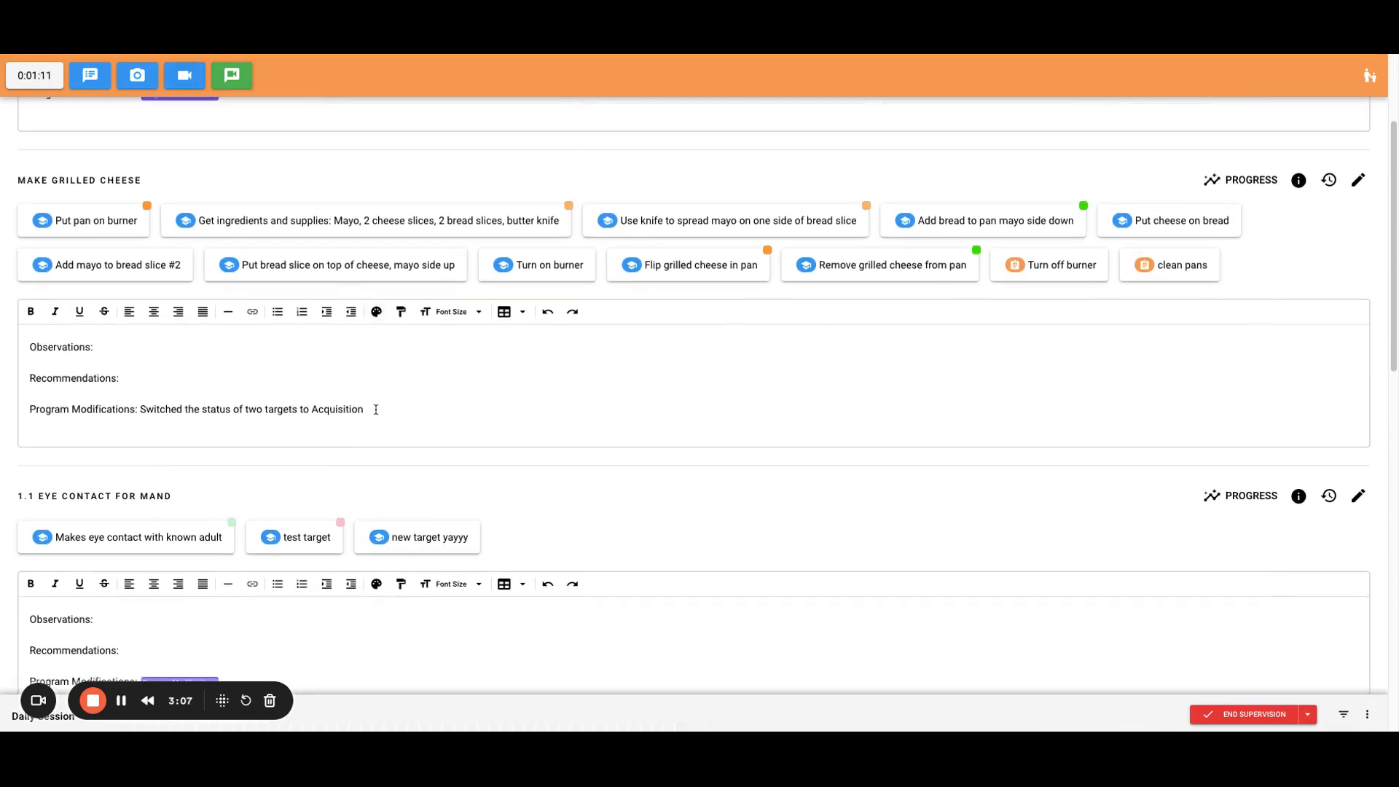
- Append "add any other information" to Make Grilled Cheese's program modifications note and replace the About Me - PaSt placeholder with "just type whatever"
{"action": "type", "text": "any other information"}
{"action": "scroll", "coordinate": [272, 398], "scroll_direction": "up", "scroll_amount": 2}
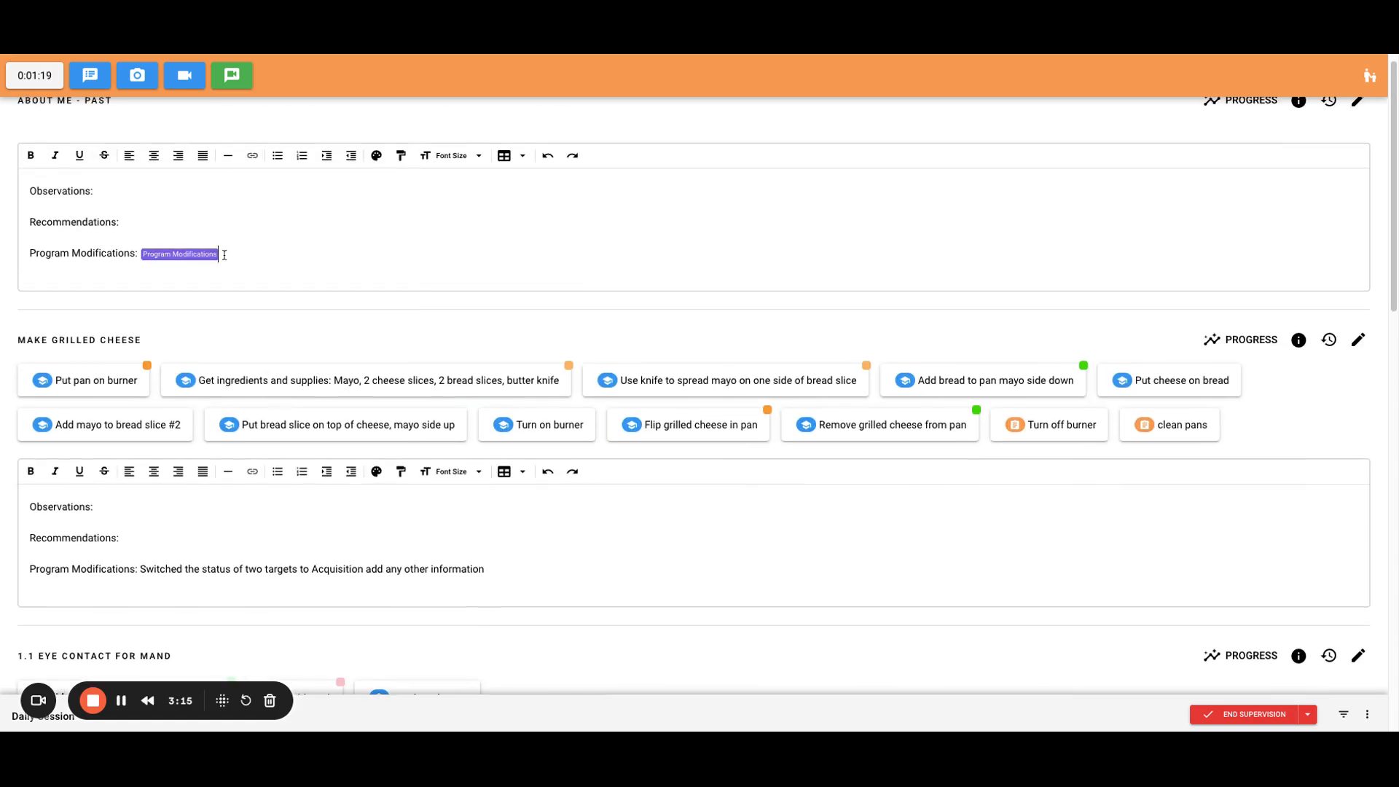
{"action": "key", "text": "BackSpace"}
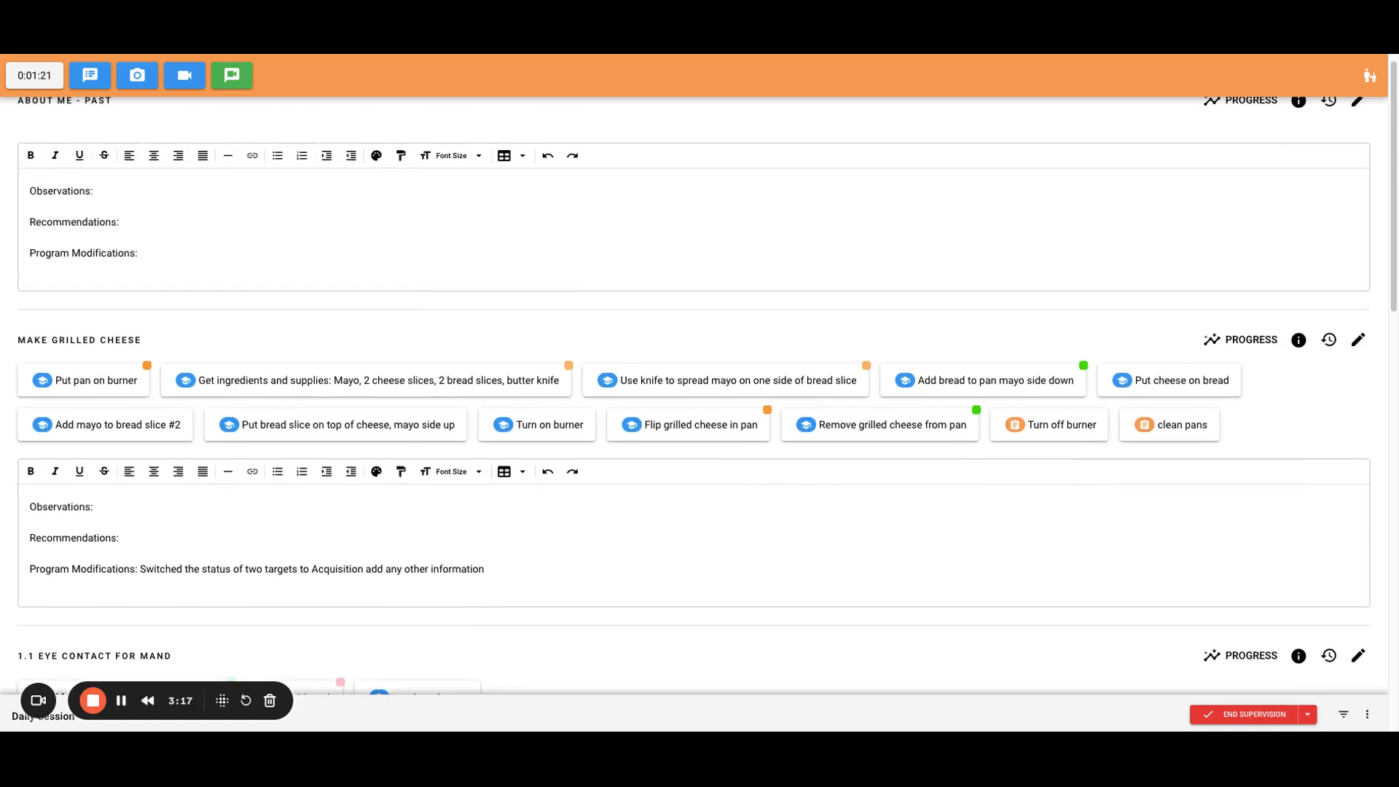
{"action": "type", "text": "just type whatever"}
- Save the Make Grilled Cheese program again and apply the changelog note "make another entry"
{"action": "scroll", "coordinate": [758, 366], "scroll_direction": "down", "scroll_amount": 2}
{"action": "left_click", "coordinate": [1359, 222]}
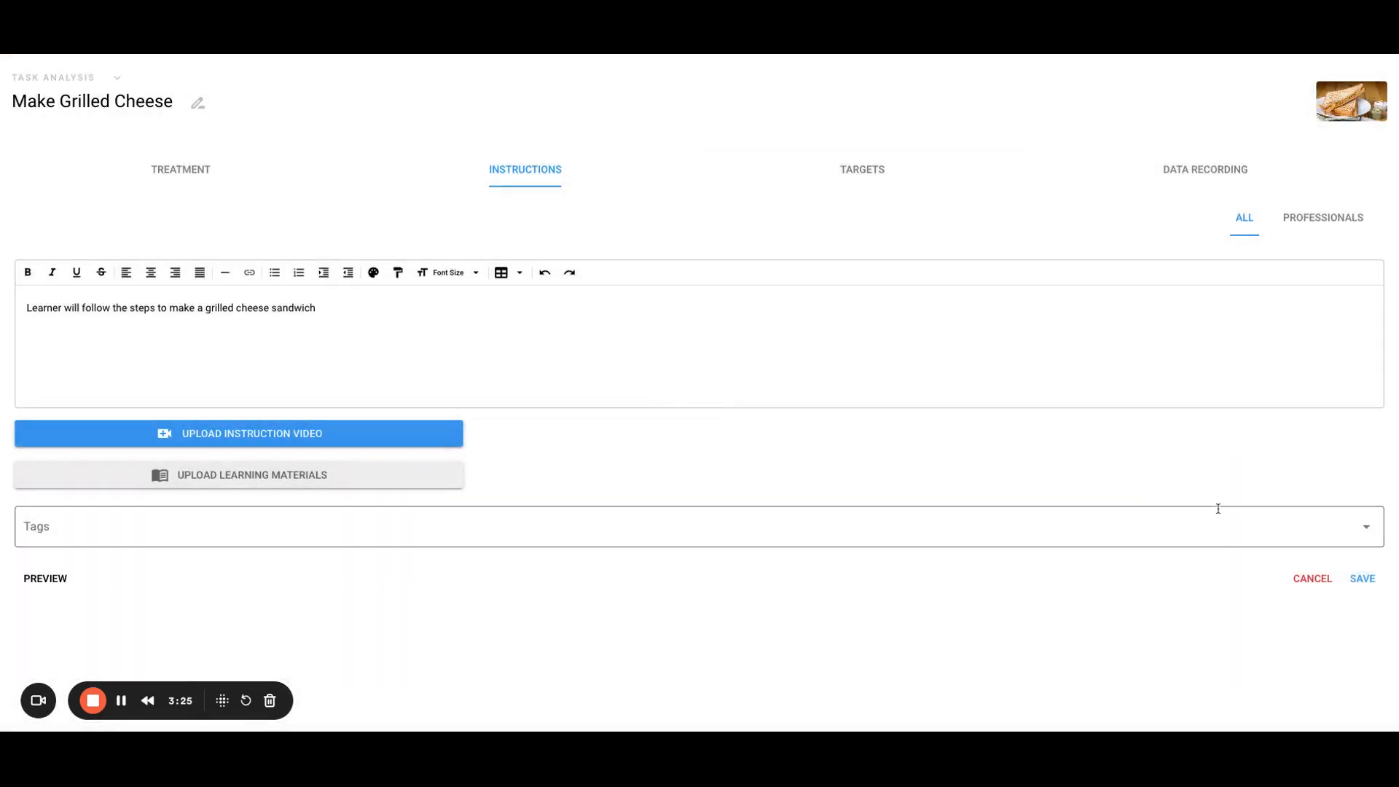
{"action": "left_click", "coordinate": [1368, 585]}
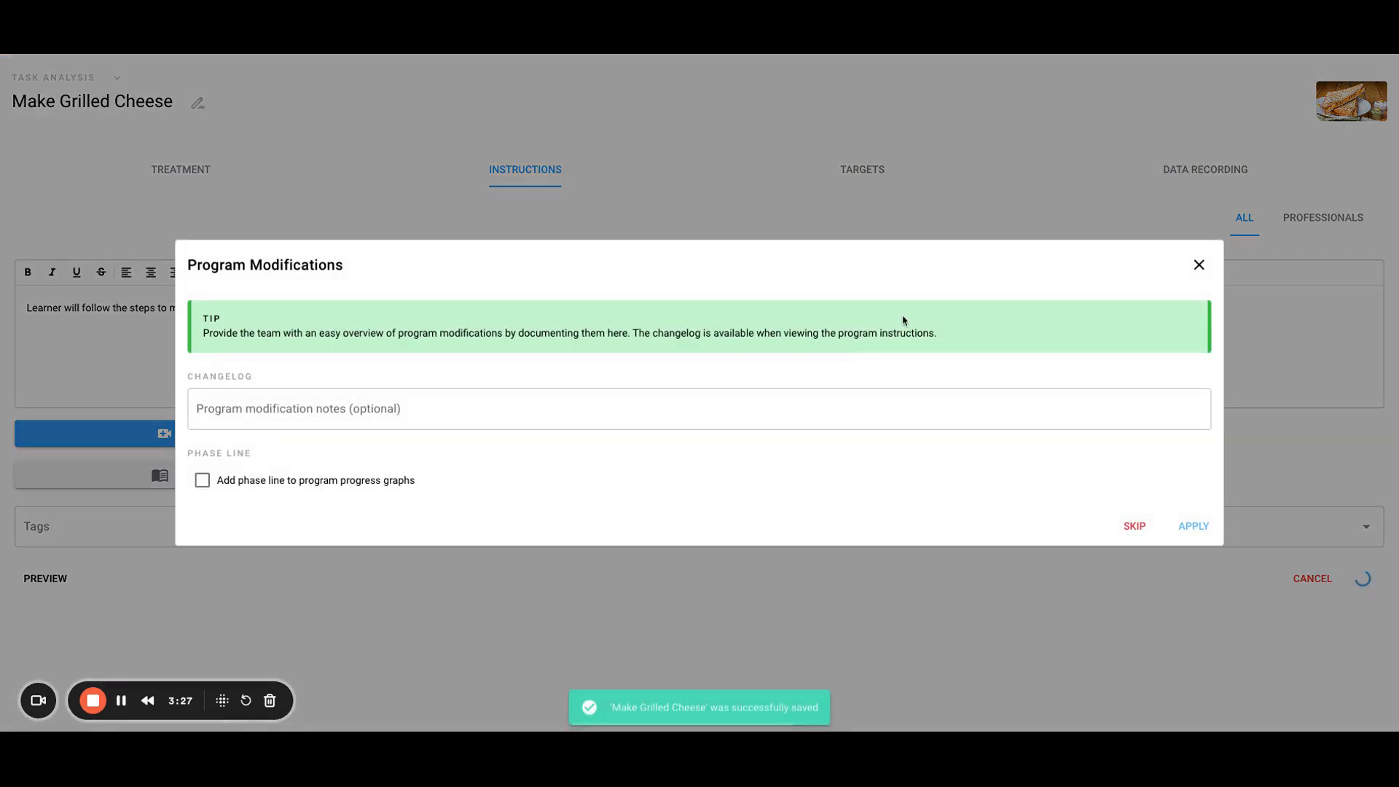
{"action": "left_click", "coordinate": [863, 410]}
{"action": "type", "text": "make antoehr m"}
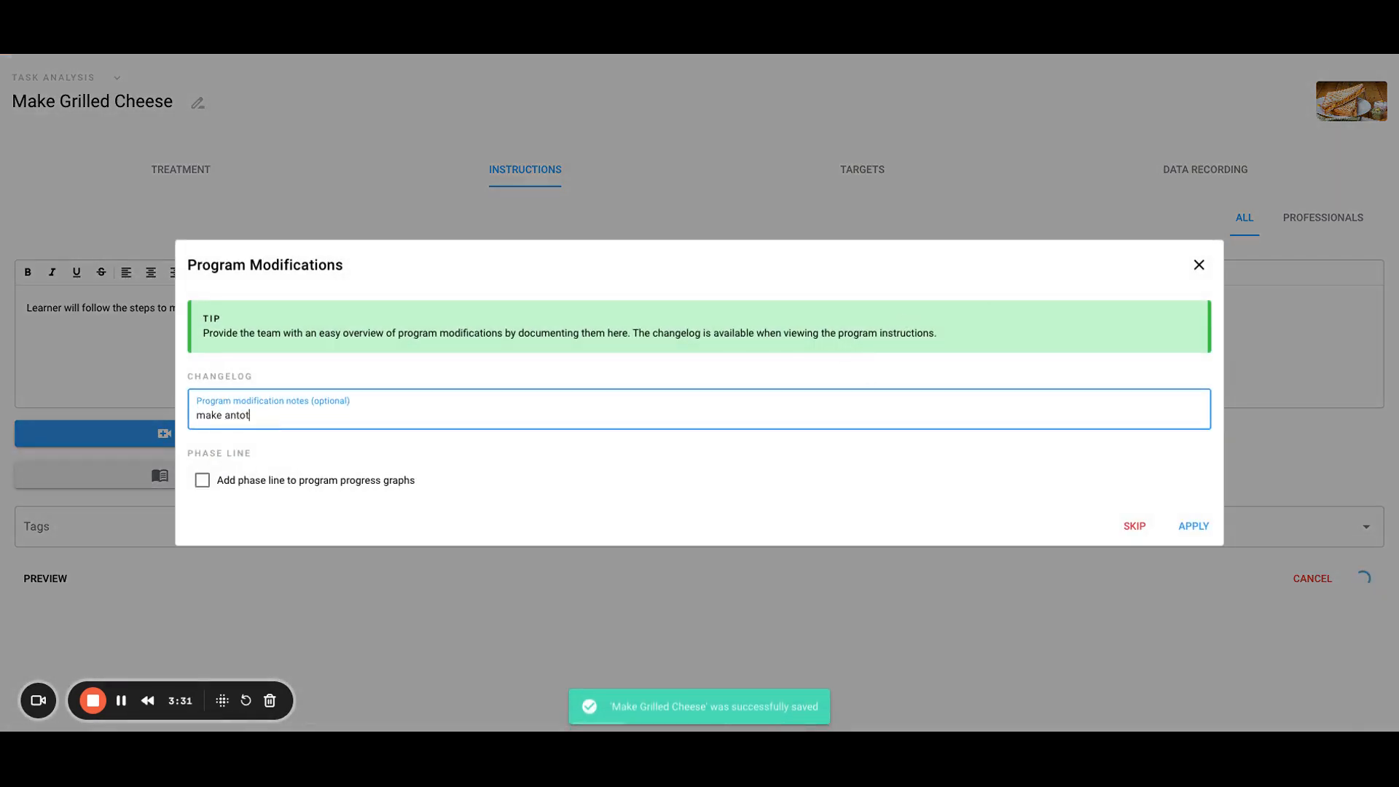
{"action": "key", "text": "BackSpace"}
{"action": "key", "text": "BackSpace"}
{"action": "key", "text": "BackSpace"}
{"action": "type", "text": "other "}
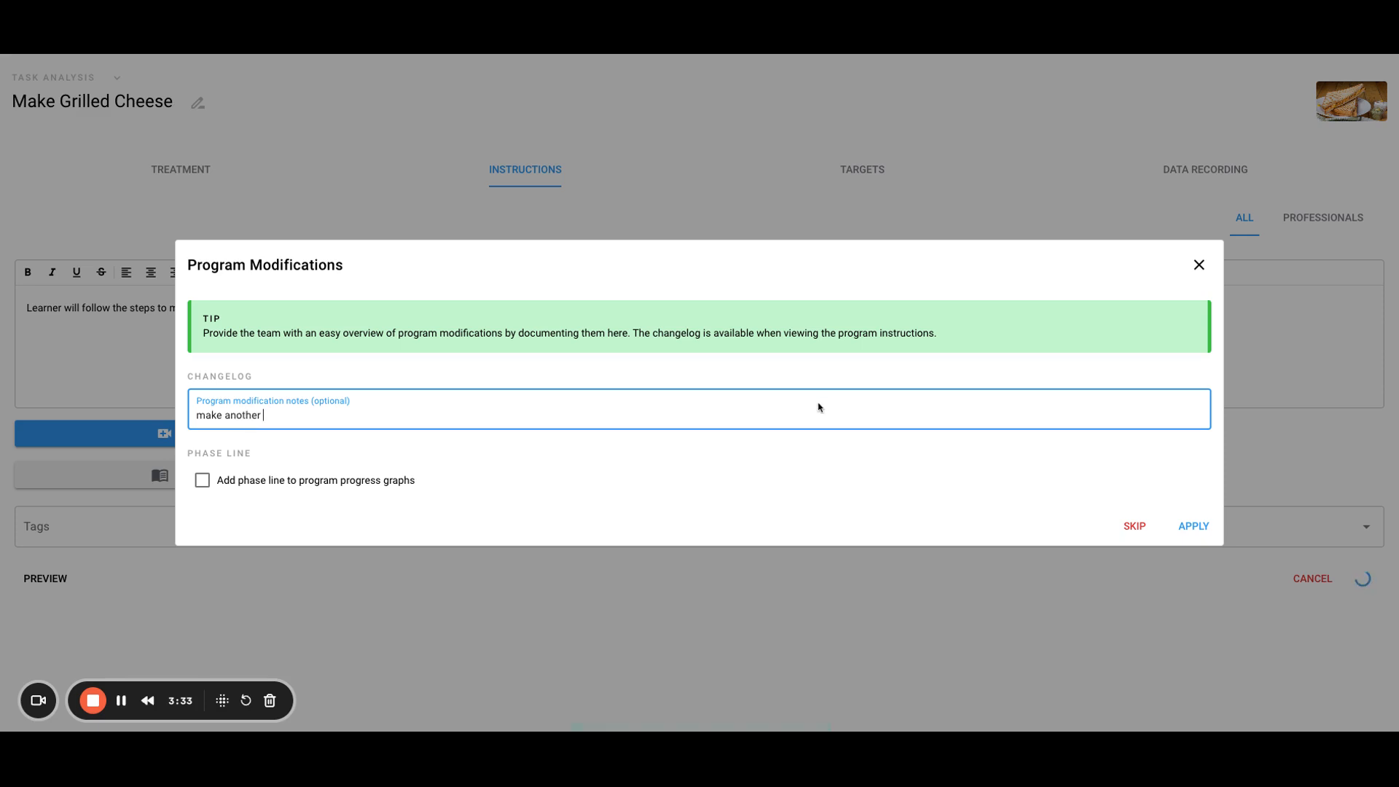
{"action": "type", "text": "entry"}
{"action": "left_click", "coordinate": [1201, 527]}
- Examine the program modifications in the supervision notes of Make Grilled Cheese and the neighbouring programs
{"action": "scroll", "coordinate": [944, 571], "scroll_direction": "down", "scroll_amount": 3}
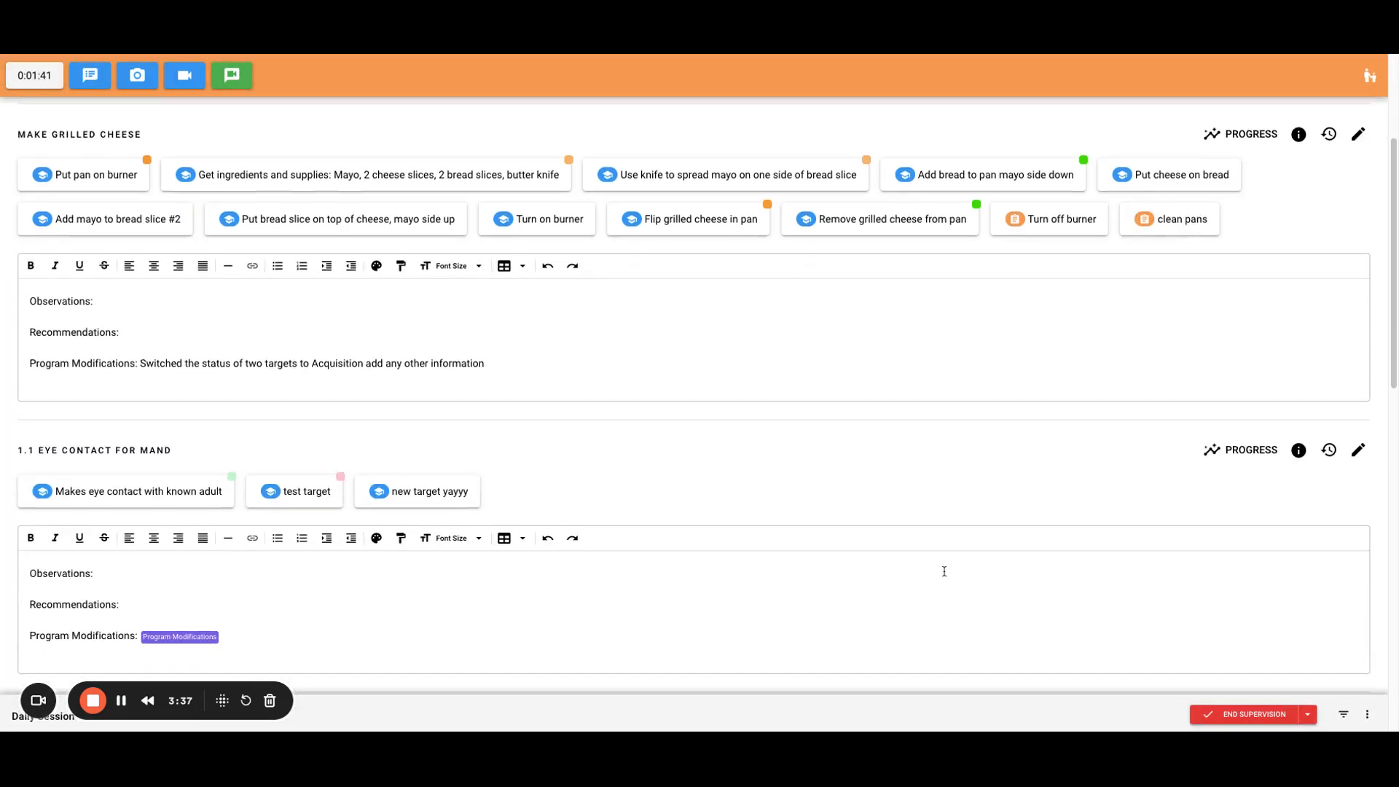
{"action": "scroll", "coordinate": [645, 423], "scroll_direction": "down", "scroll_amount": 1}
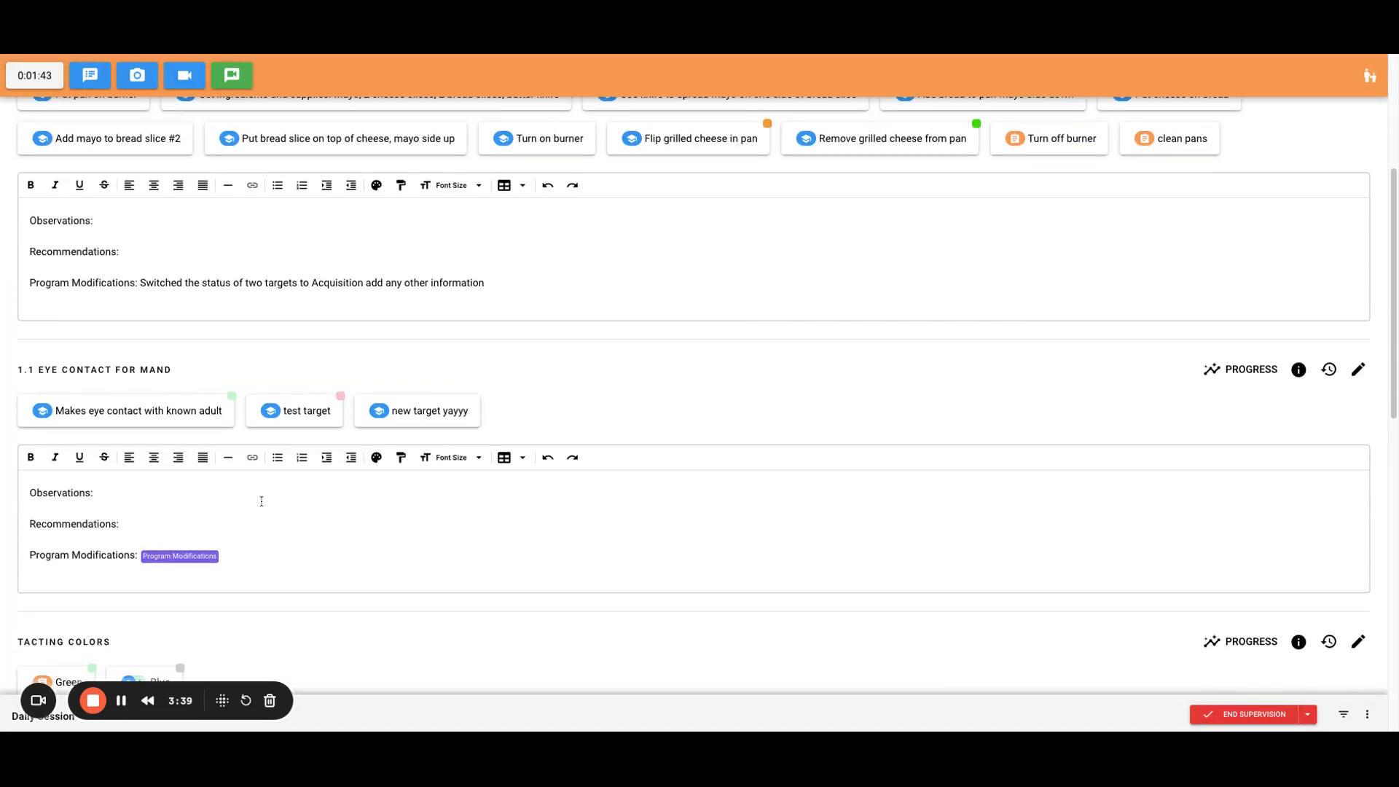
{"action": "scroll", "coordinate": [356, 571], "scroll_direction": "down", "scroll_amount": 1}
{"action": "scroll", "coordinate": [357, 574], "scroll_direction": "up", "scroll_amount": 1}
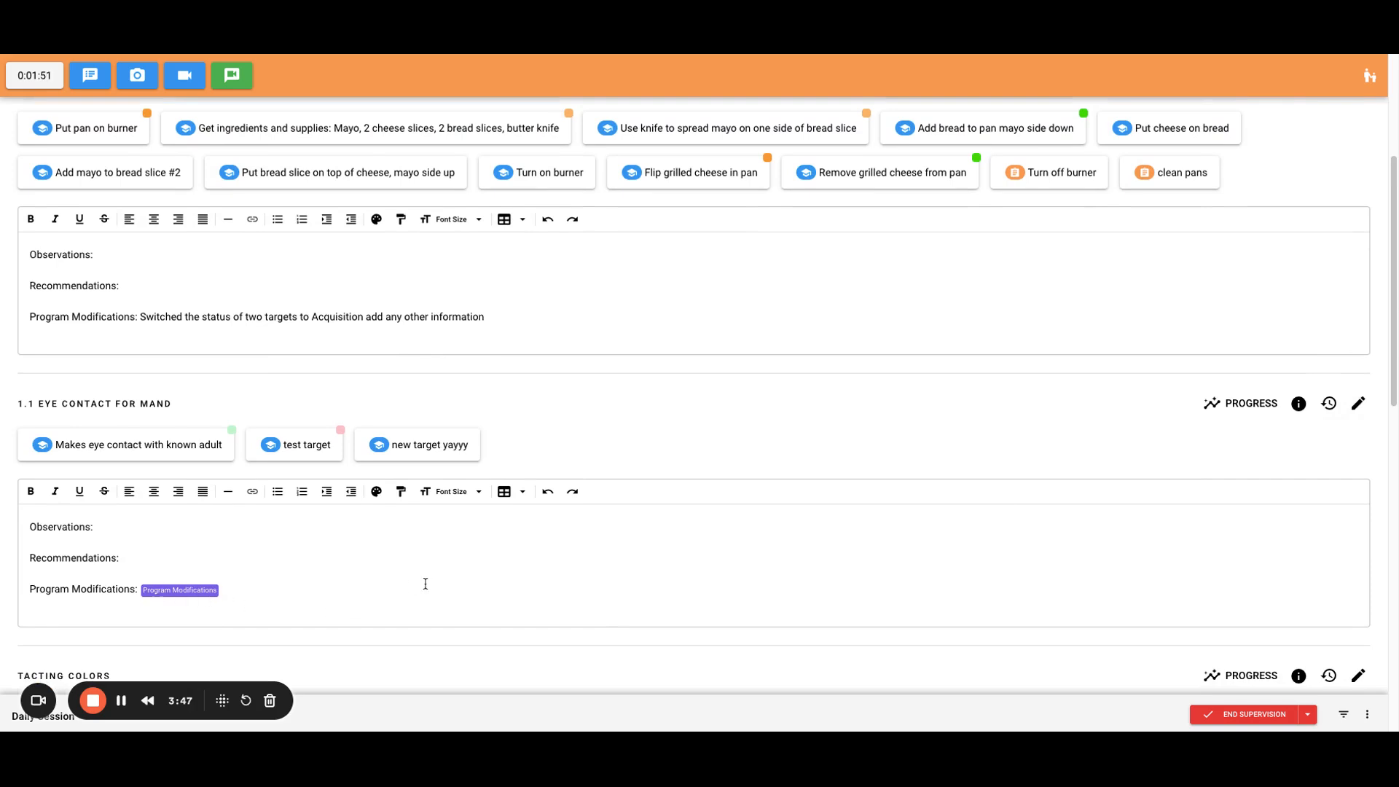
{"action": "scroll", "coordinate": [425, 584], "scroll_direction": "down", "scroll_amount": 5}
{"action": "scroll", "coordinate": [426, 583], "scroll_direction": "up", "scroll_amount": 6}
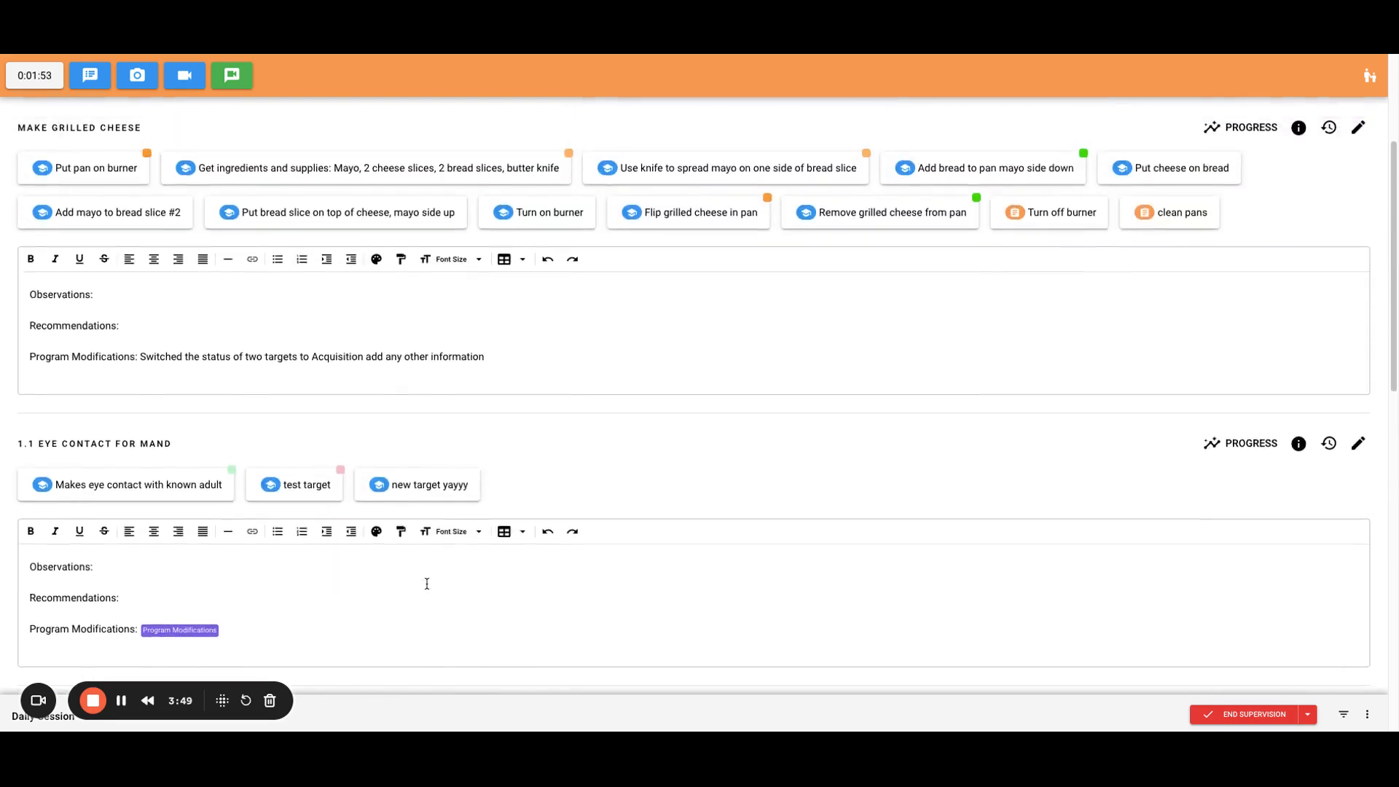
{"action": "scroll", "coordinate": [427, 583], "scroll_direction": "up", "scroll_amount": 3}
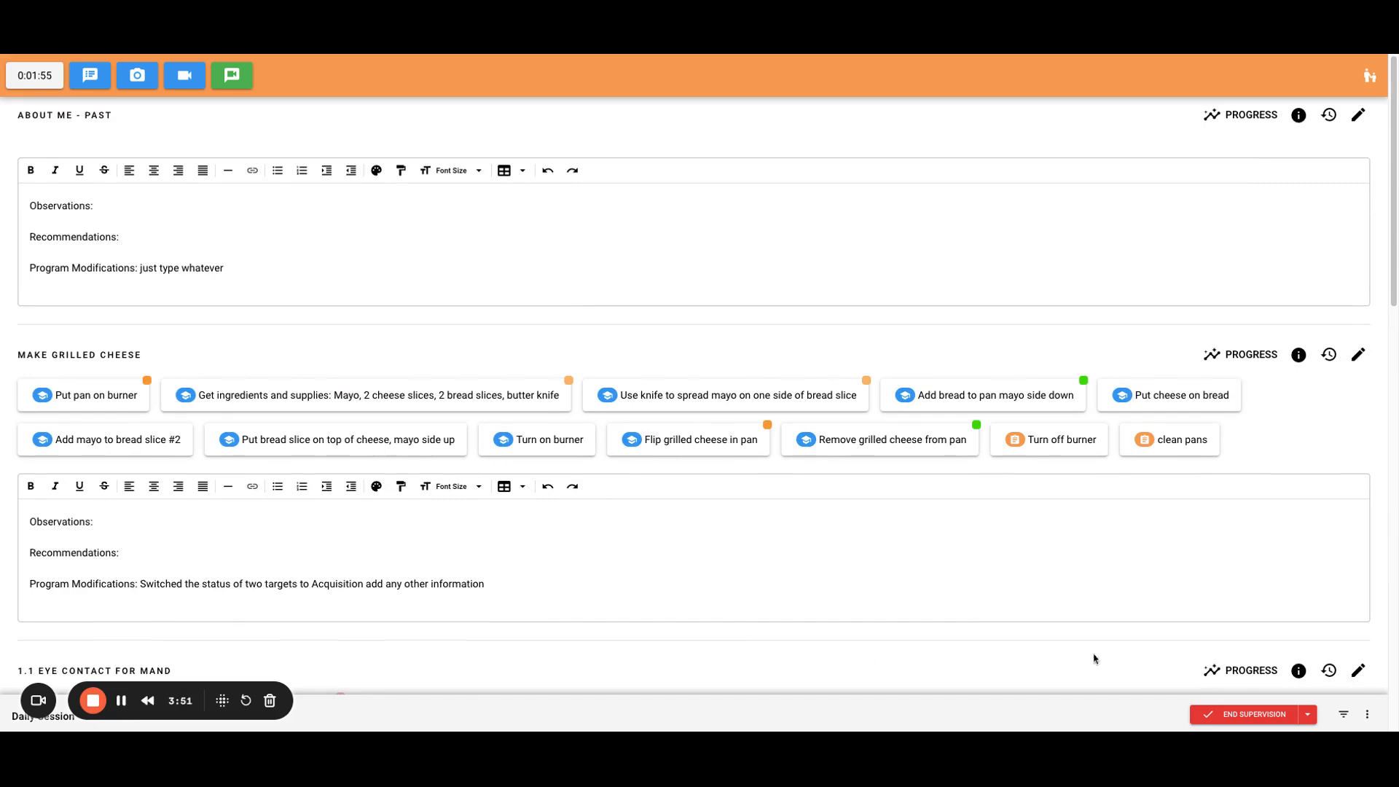
- End supervision of the session and generate its session note from the template "2. Supervision Note (97155) (Copy - JS)"
{"action": "left_click", "coordinate": [1242, 714]}
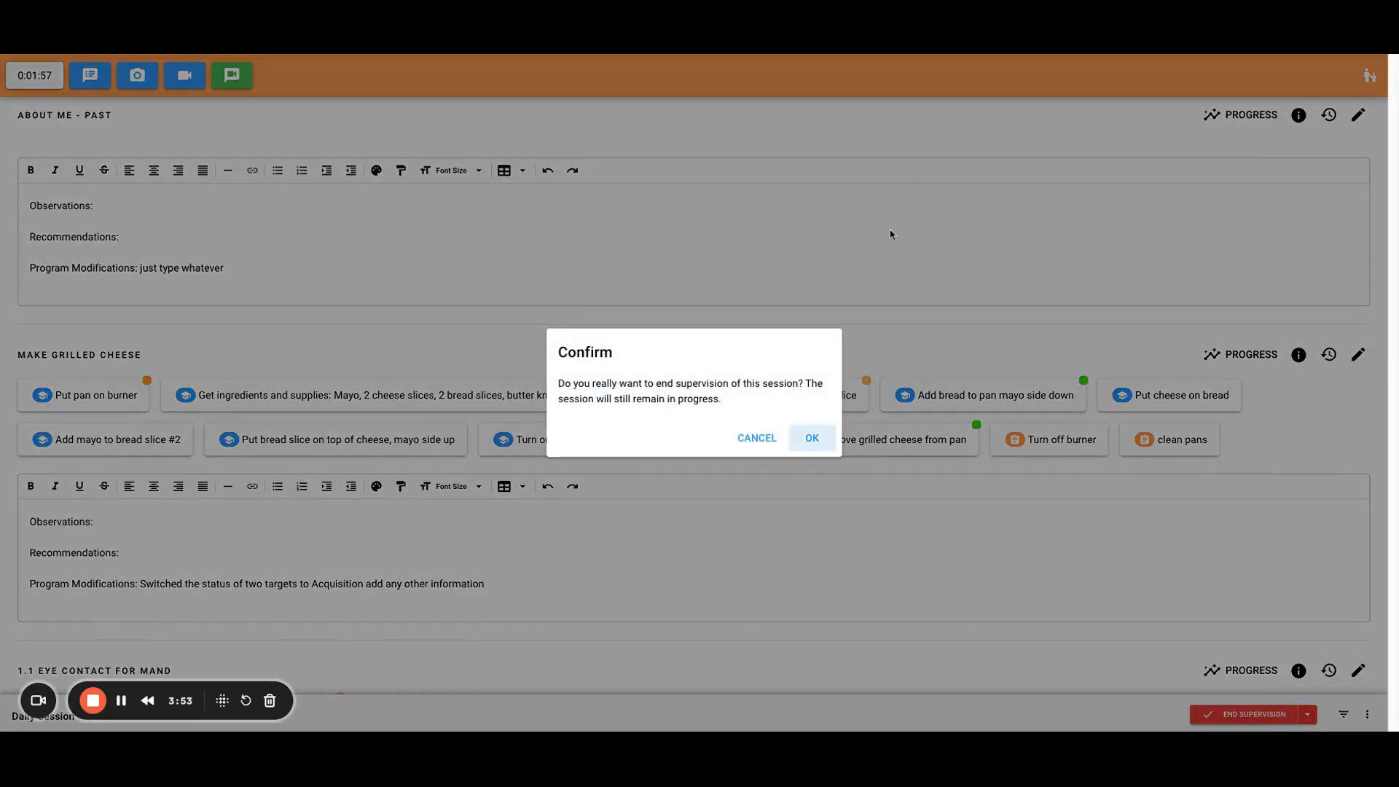
{"action": "left_click", "coordinate": [816, 437]}
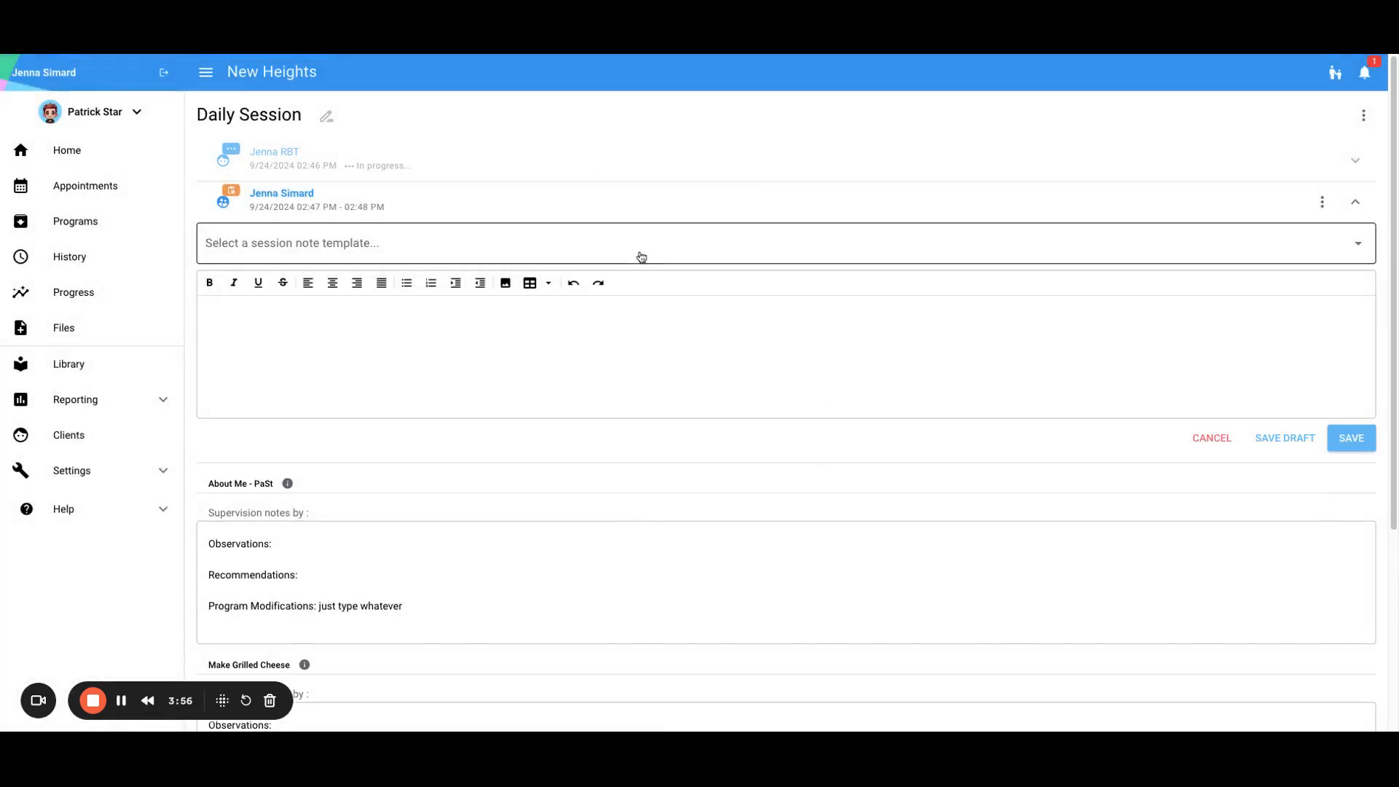
{"action": "left_click", "coordinate": [641, 255]}
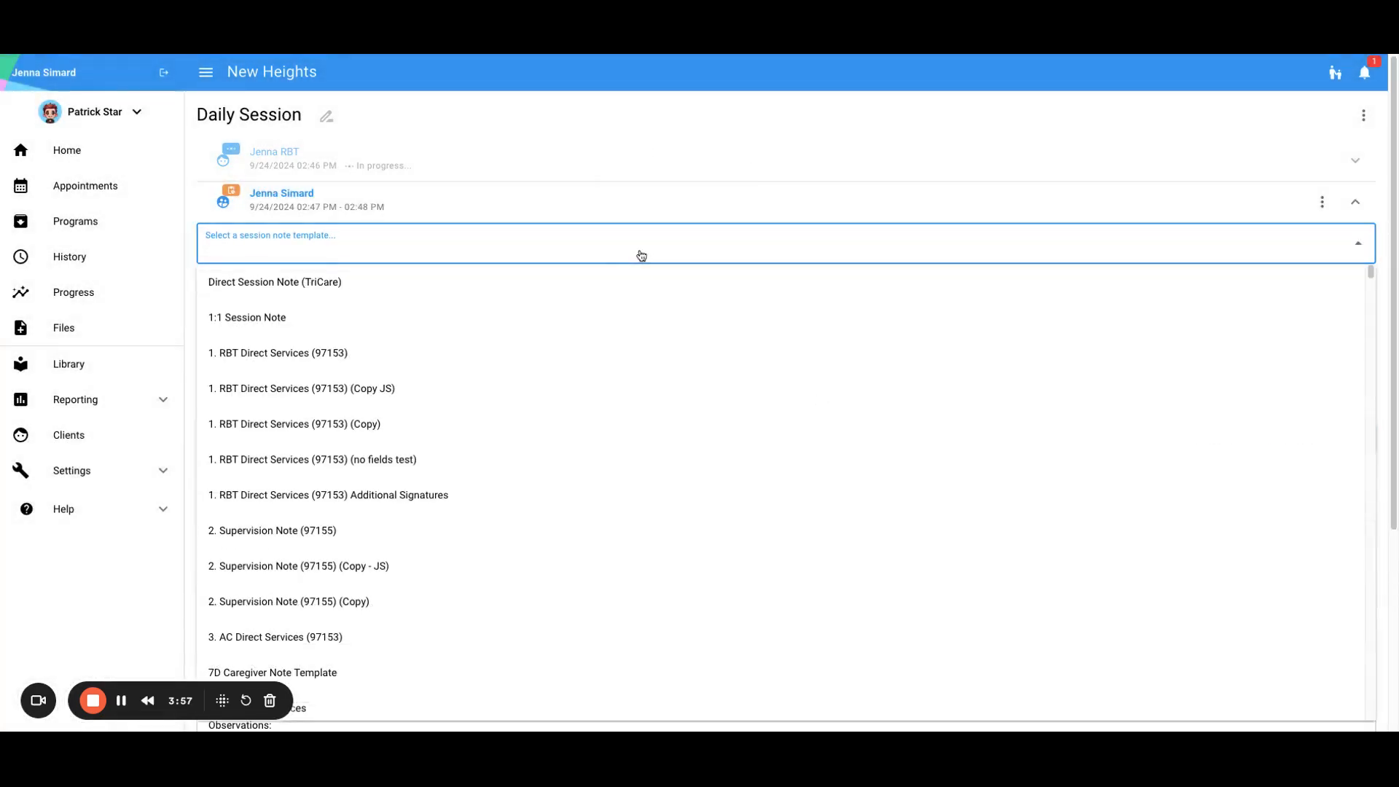
{"action": "scroll", "coordinate": [396, 554], "scroll_direction": "down", "scroll_amount": 1}
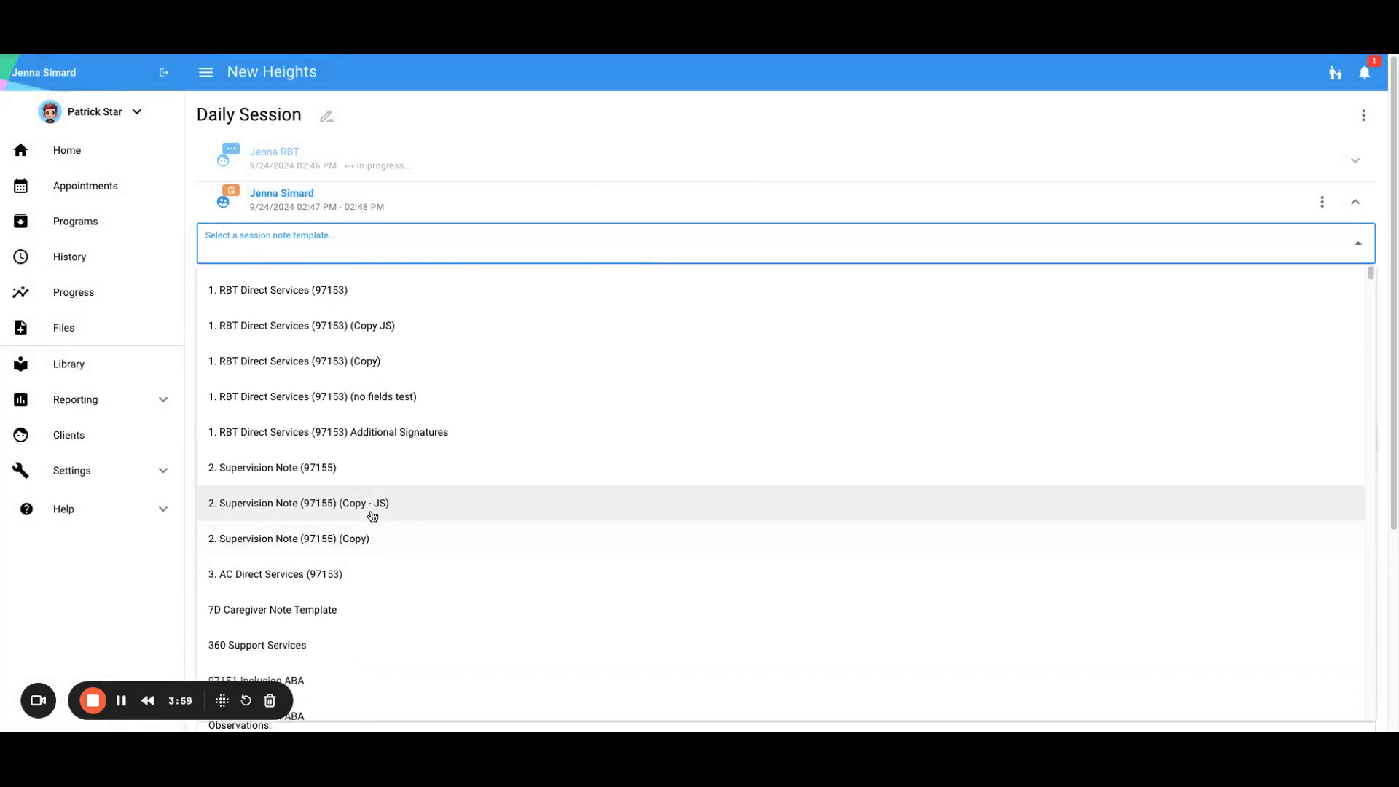
{"action": "left_click", "coordinate": [372, 515]}
{"action": "left_click", "coordinate": [692, 277]}
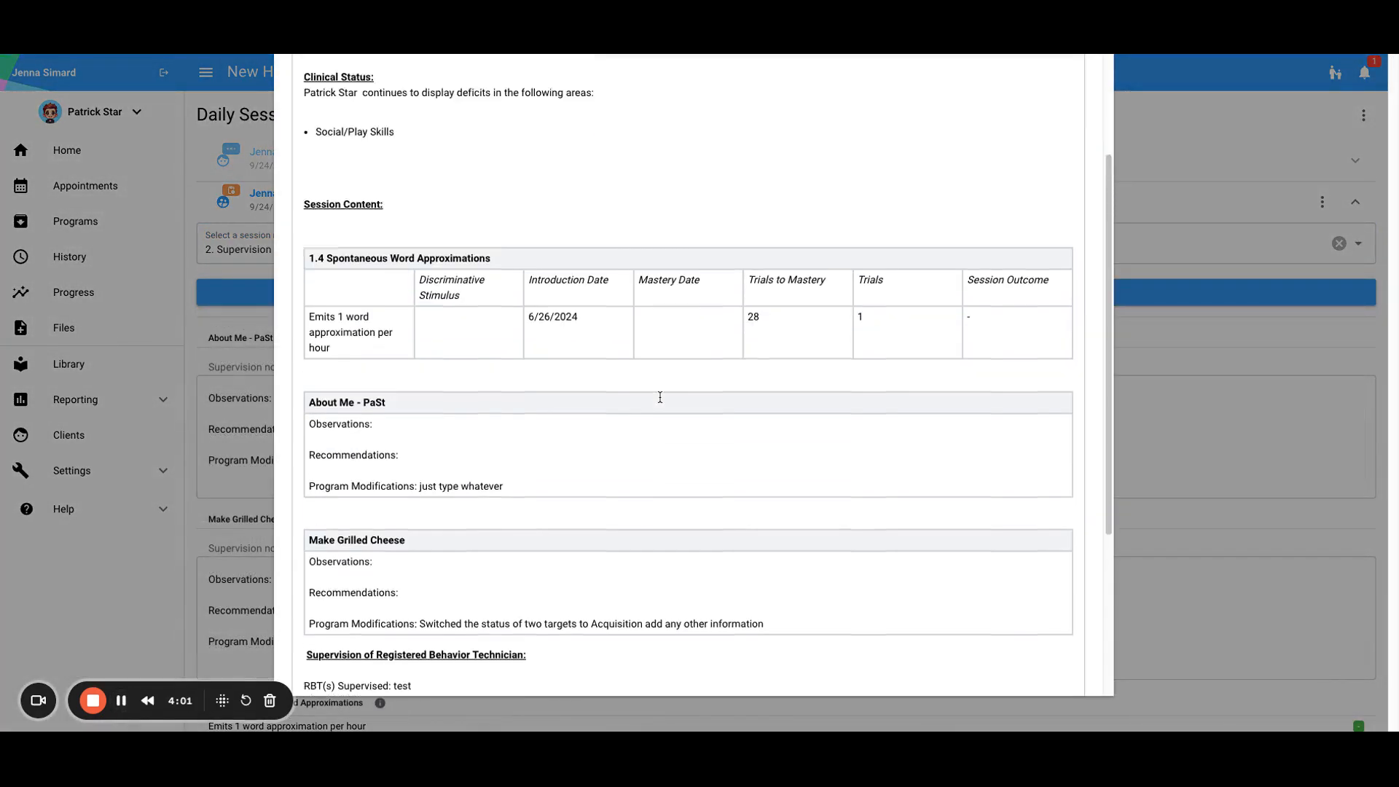
- Review the session note preview, checking the program modifications under About Me - PaSt and Make Grilled Cheese
{"action": "scroll", "coordinate": [660, 397], "scroll_direction": "up", "scroll_amount": 2}
{"action": "scroll", "coordinate": [660, 397], "scroll_direction": "down", "scroll_amount": 5}
{"action": "scroll", "coordinate": [660, 397], "scroll_direction": "up", "scroll_amount": 3}
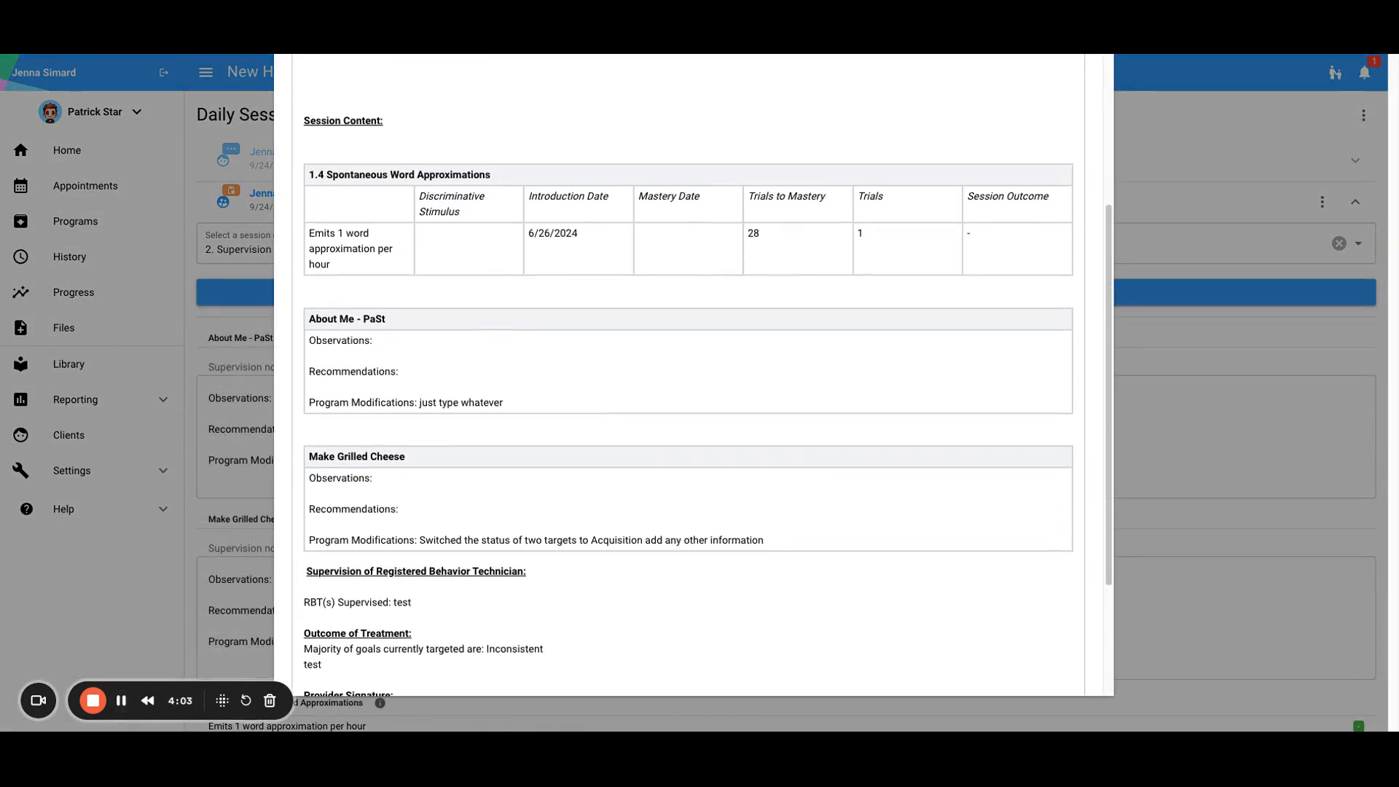
{"action": "scroll", "coordinate": [683, 247], "scroll_direction": "down", "scroll_amount": 1}
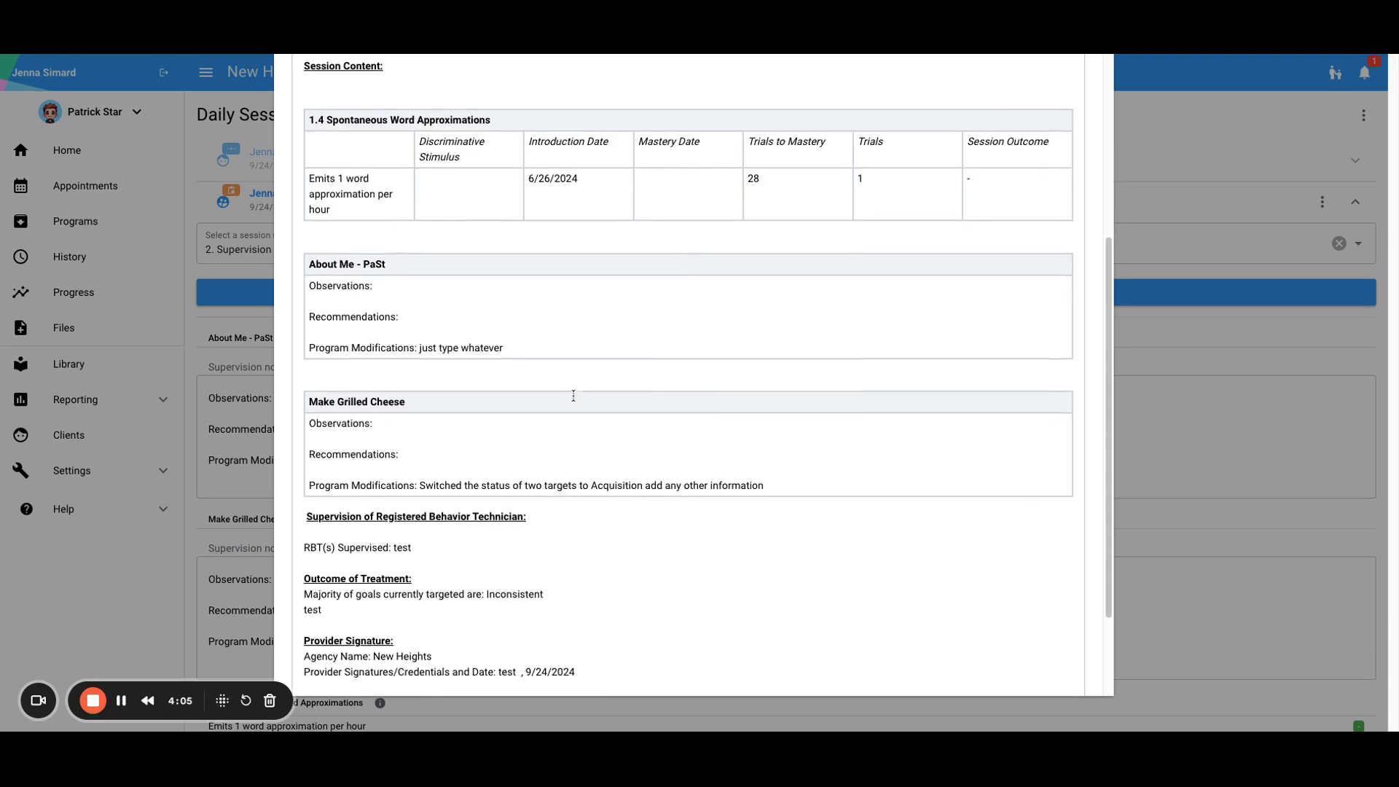
{"action": "scroll", "coordinate": [667, 328], "scroll_direction": "down", "scroll_amount": 1}
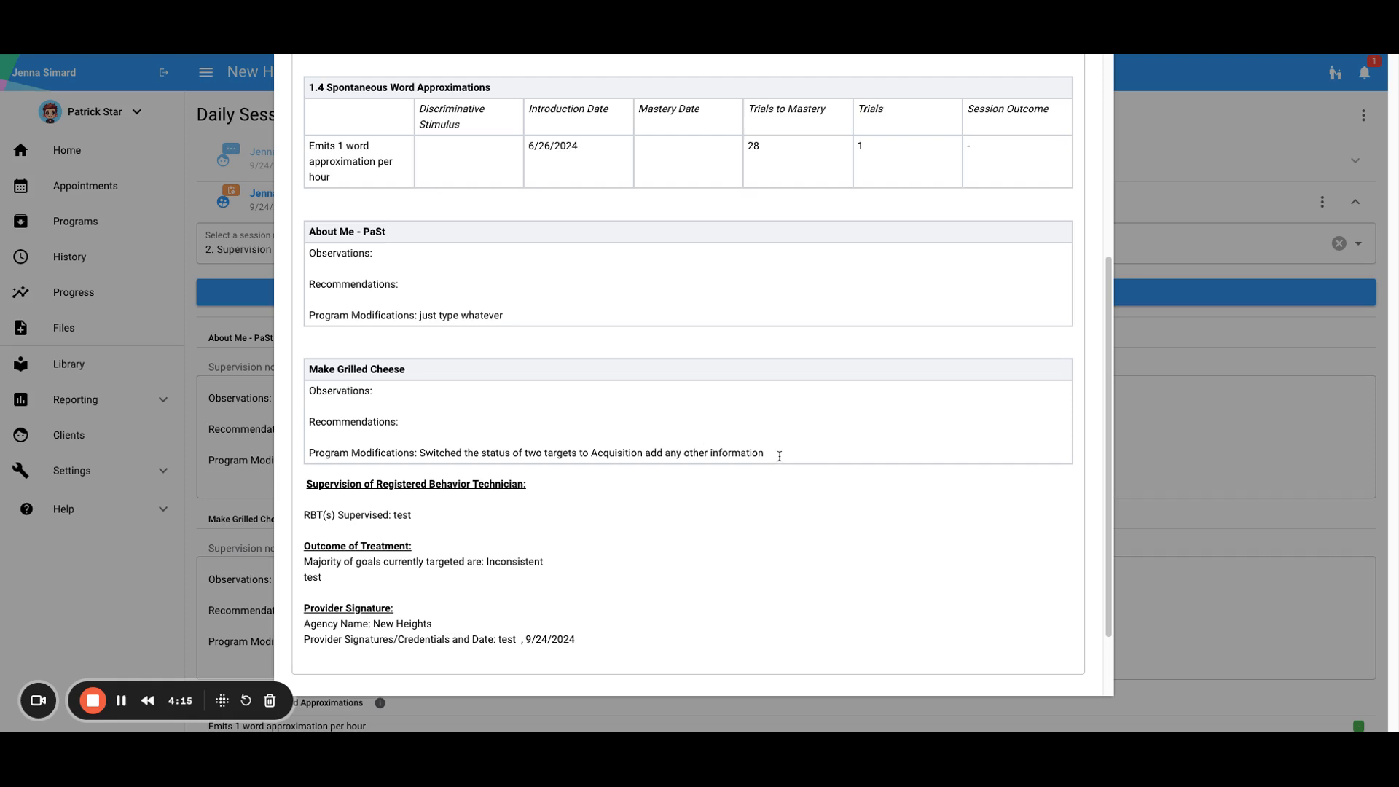
{"action": "scroll", "coordinate": [779, 456], "scroll_direction": "down", "scroll_amount": 2}
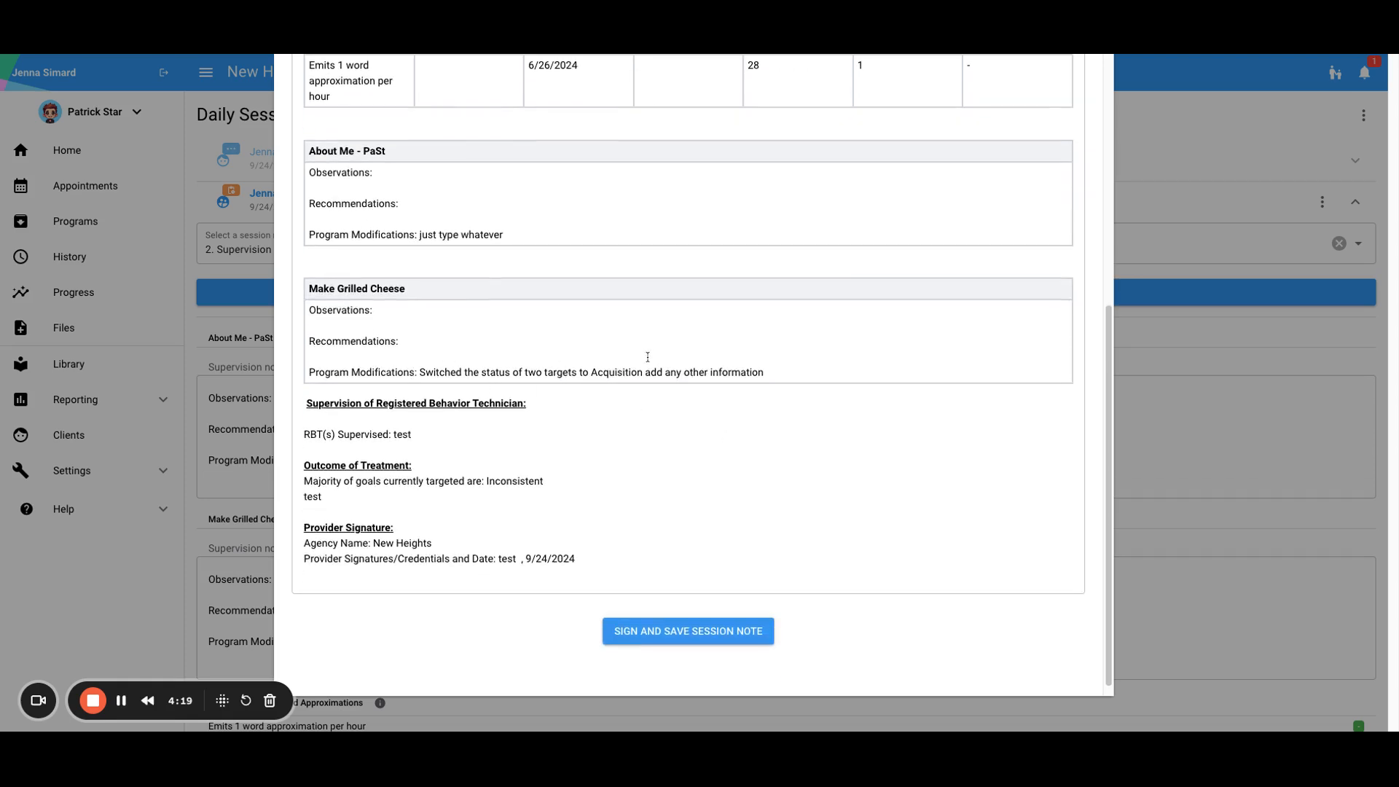
{"action": "scroll", "coordinate": [480, 374], "scroll_direction": "down", "scroll_amount": 1}
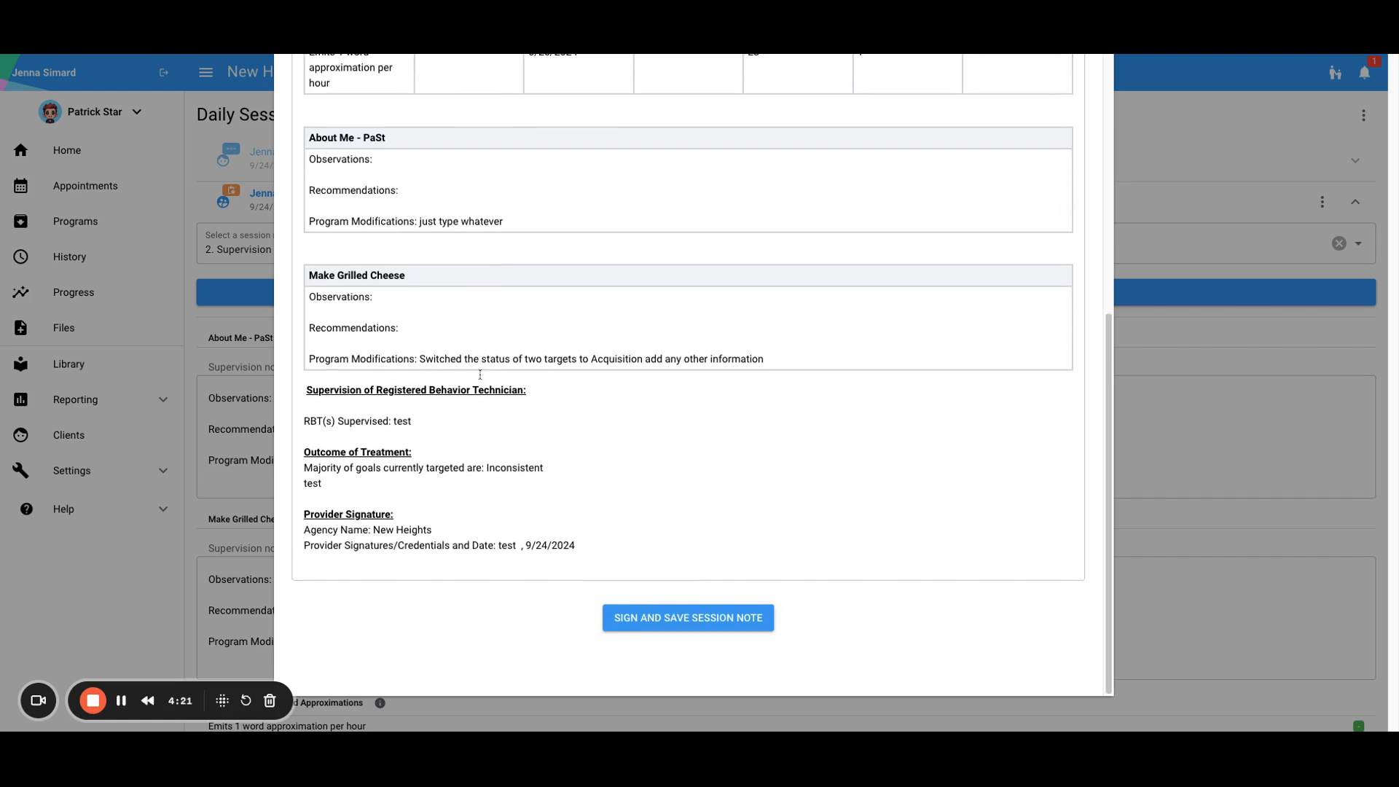
- Sign the session note with a handwritten signature, save it, and review the program modifications in the saved note
{"action": "left_click", "coordinate": [636, 620]}
{"action": "mouse_move", "coordinate": [610, 419]}
{"action": "left_mouse_down"}
{"action": "mouse_move", "coordinate": [568, 390]}
{"action": "mouse_move", "coordinate": [562, 343]}
{"action": "left_mouse_up"}
{"action": "left_click_drag", "start_coordinate": [727, 402], "coordinate": [772, 400]}
{"action": "left_click", "coordinate": [858, 556]}
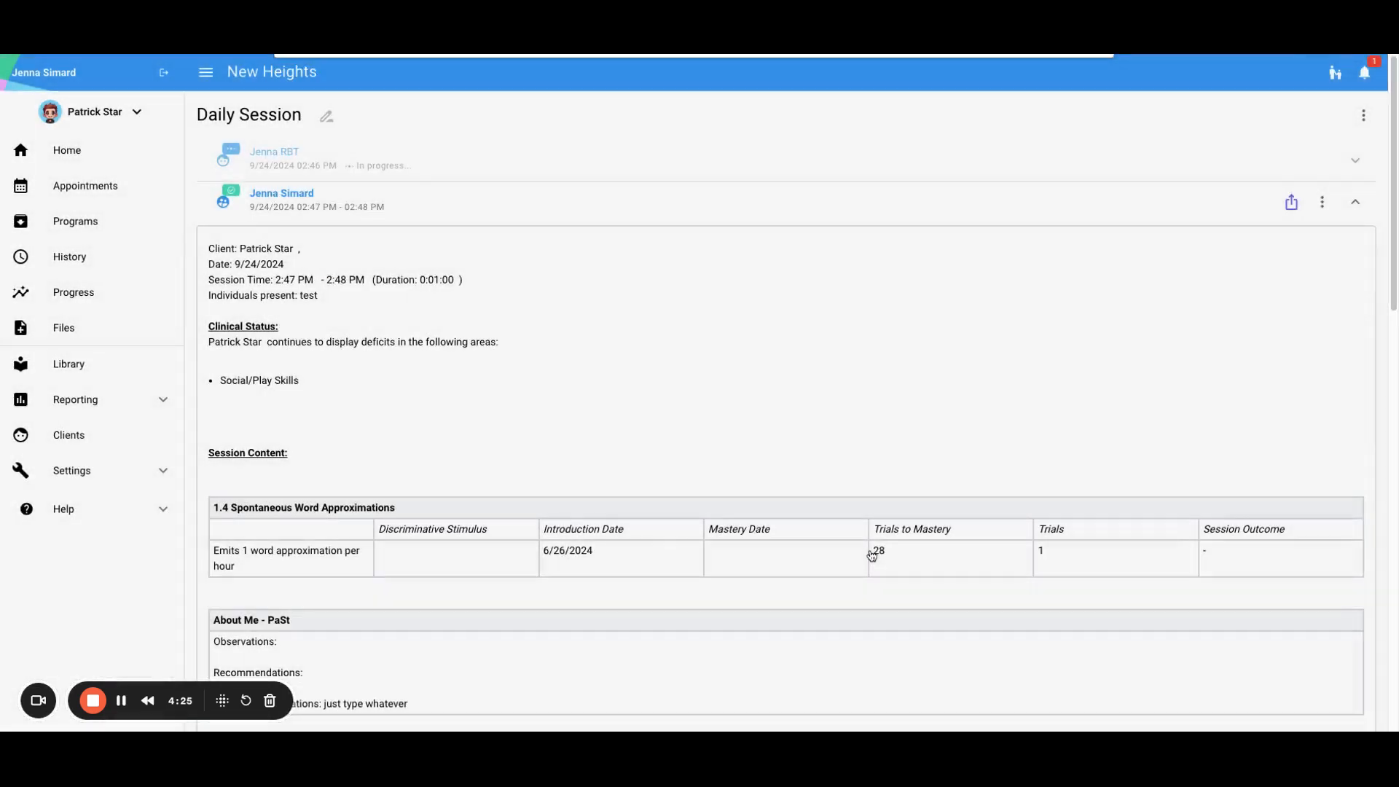
{"action": "scroll", "coordinate": [842, 450], "scroll_direction": "down", "scroll_amount": 7}
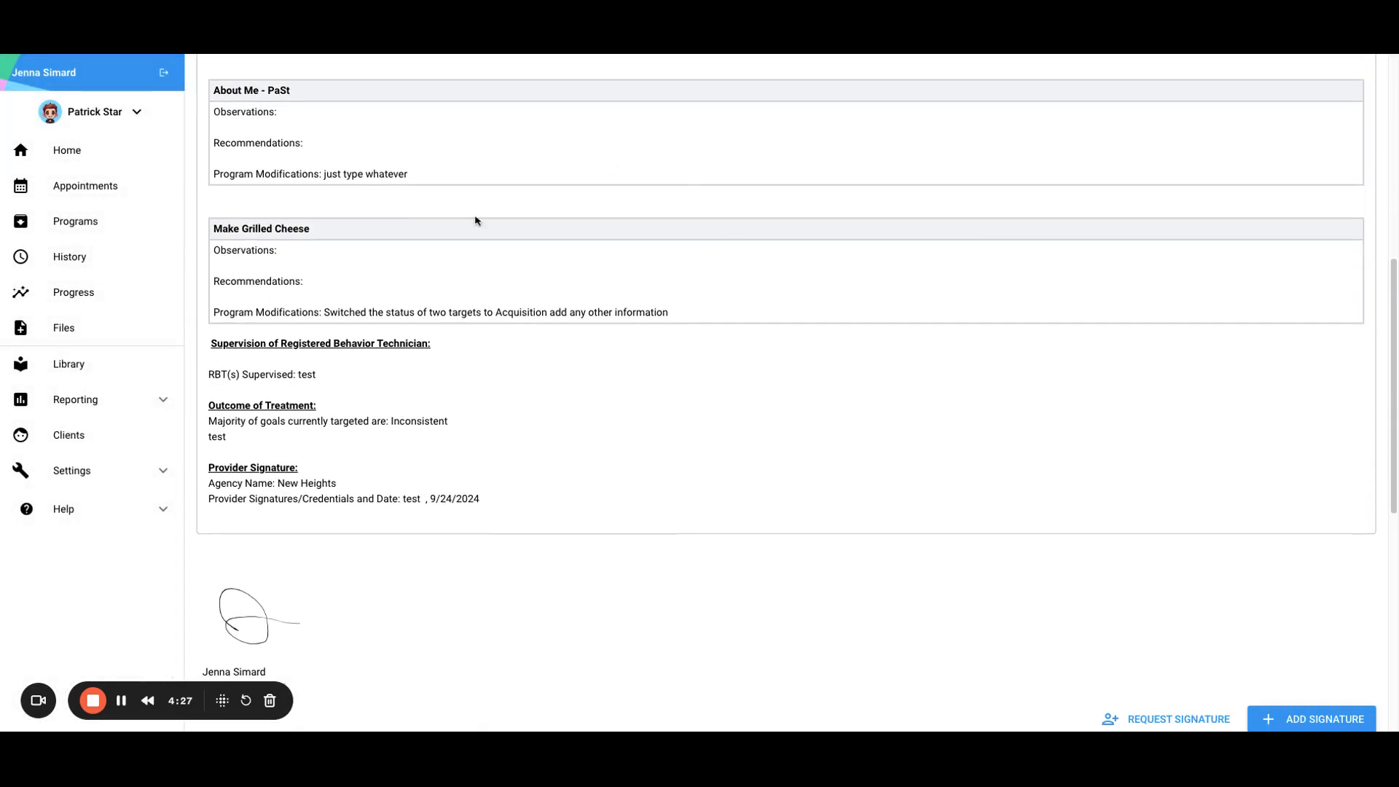
{"action": "scroll", "coordinate": [733, 372], "scroll_direction": "up", "scroll_amount": 1}
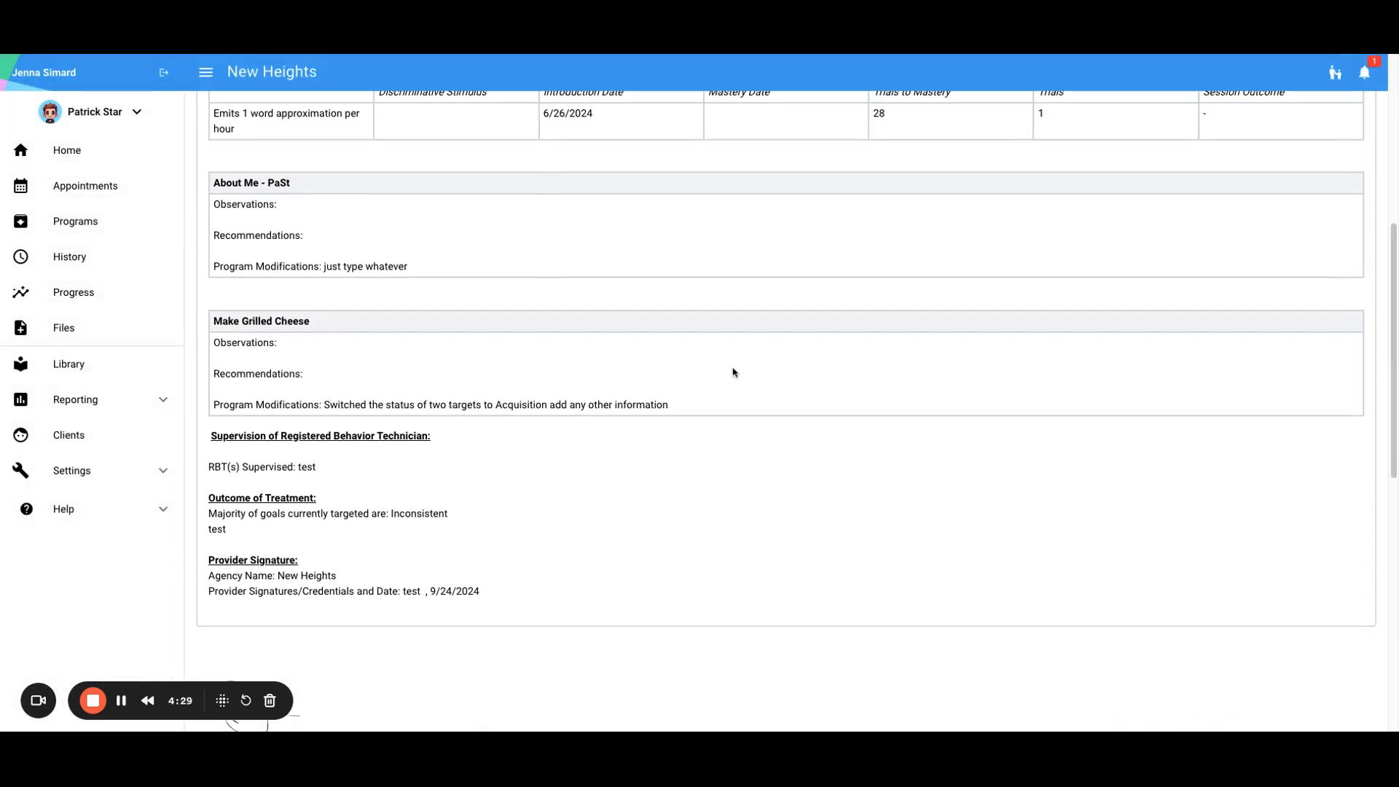